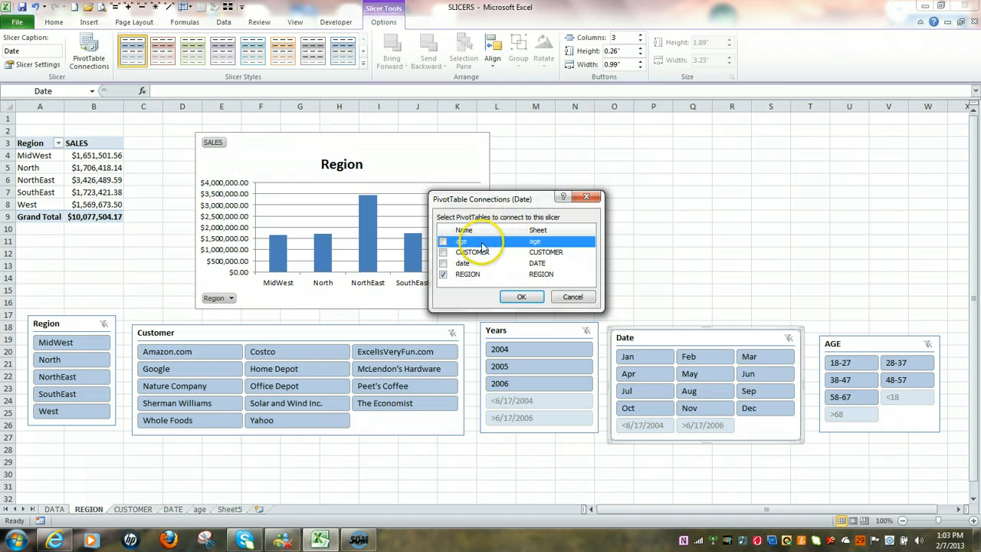
# Step: Connect the Date slicer to the age, CUSTOMER and date PivotTables in addition to REGION
pyautogui.click(443, 252)
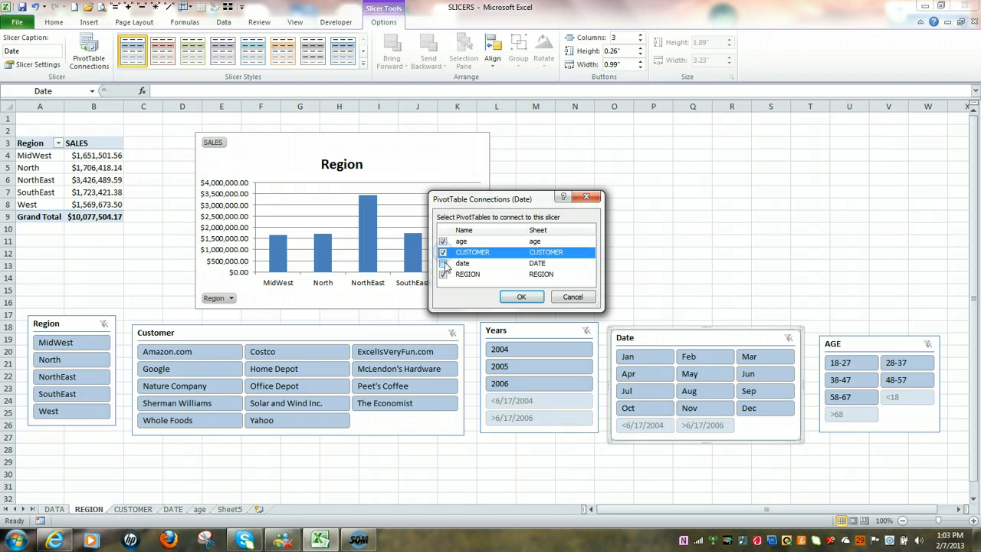
pyautogui.click(443, 262)
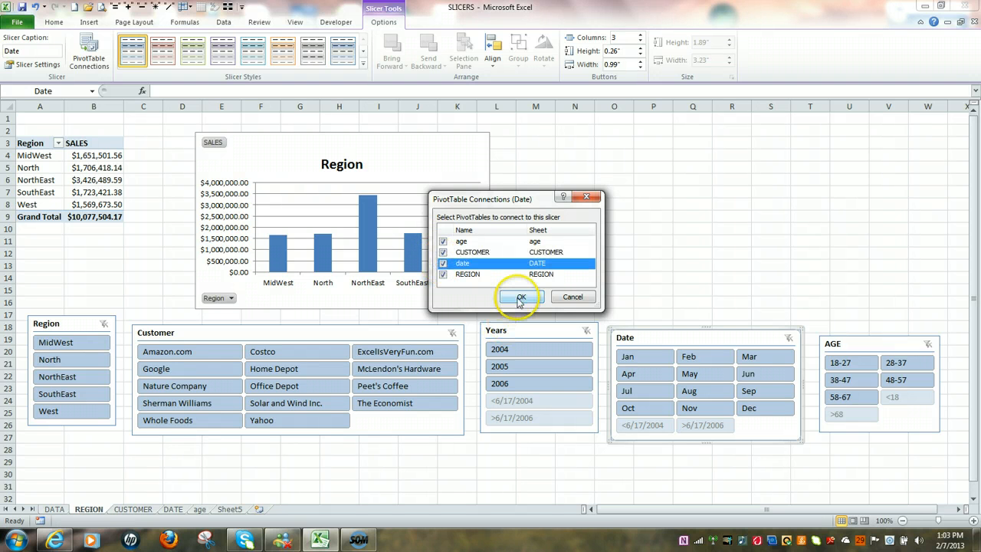
pyautogui.click(521, 297)
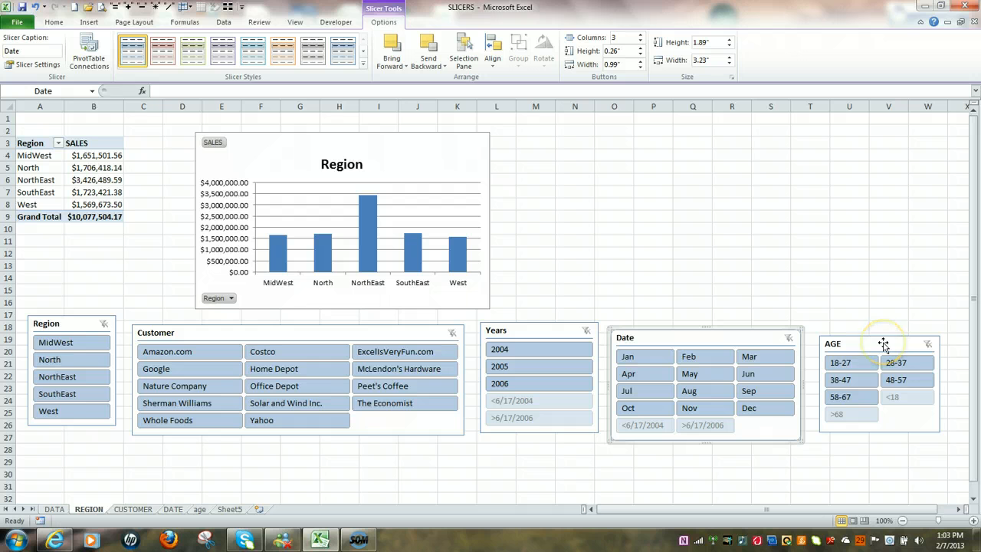
# Step: Connect the AGE slicer to the age, CUSTOMER and date PivotTables in addition to REGION
pyautogui.click(883, 343)
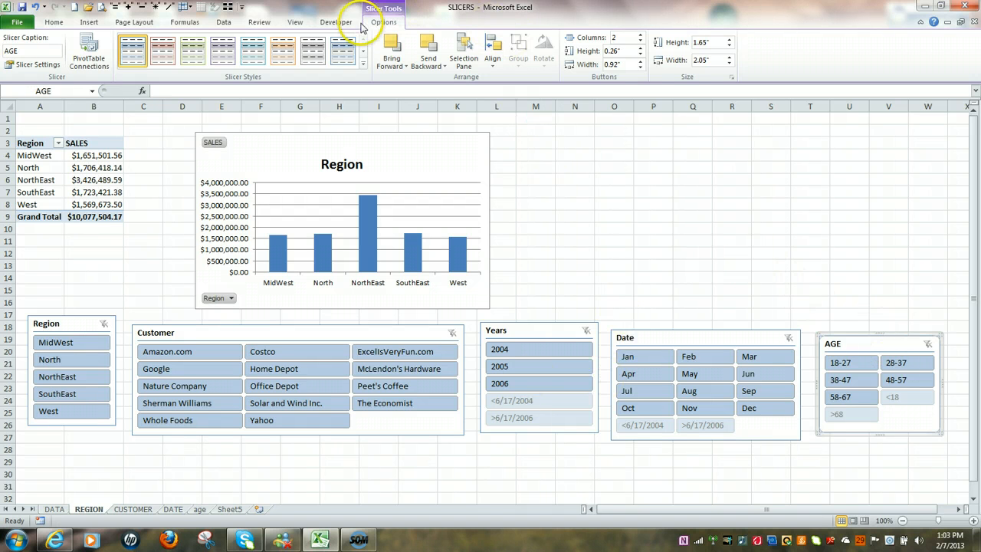
pyautogui.click(87, 55)
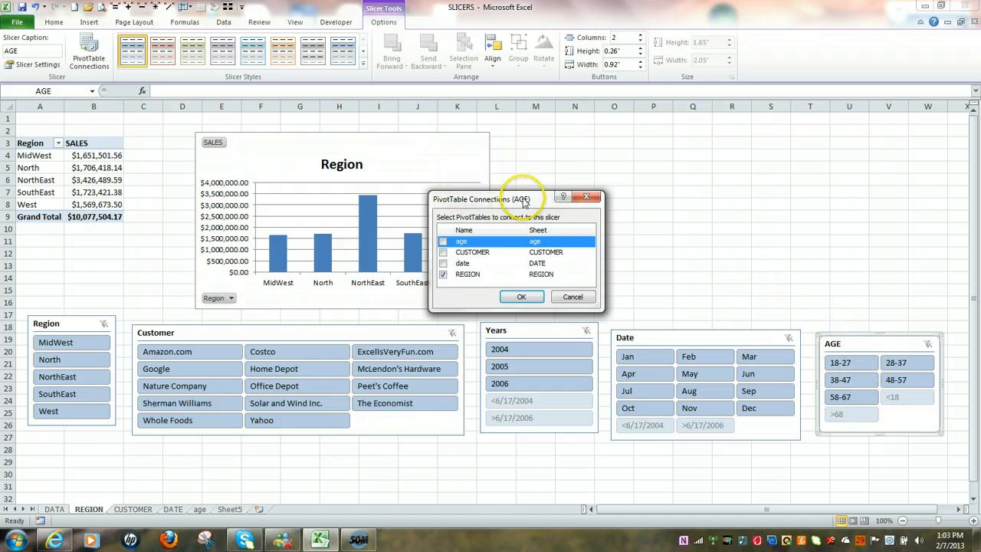
pyautogui.click(443, 251)
pyautogui.click(442, 242)
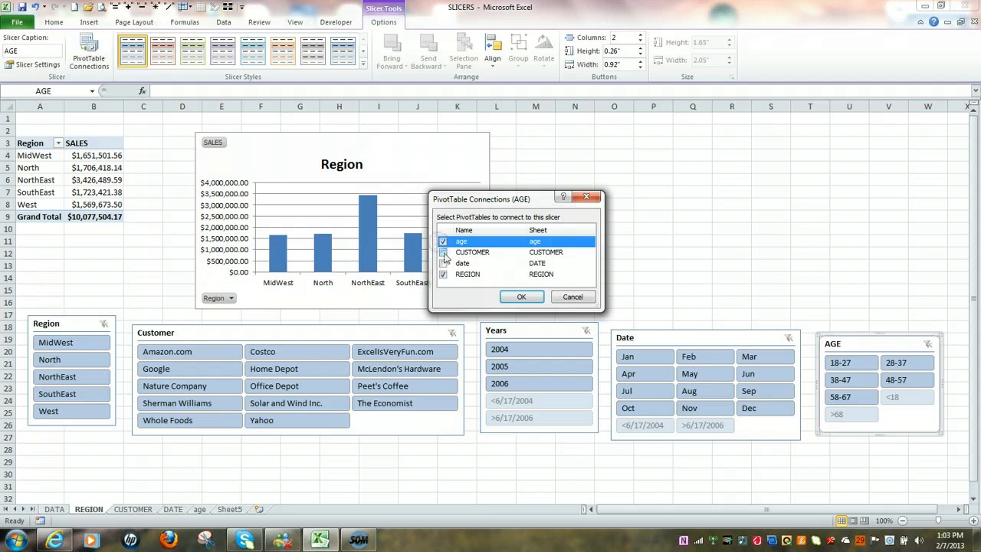
pyautogui.click(443, 253)
pyautogui.click(443, 264)
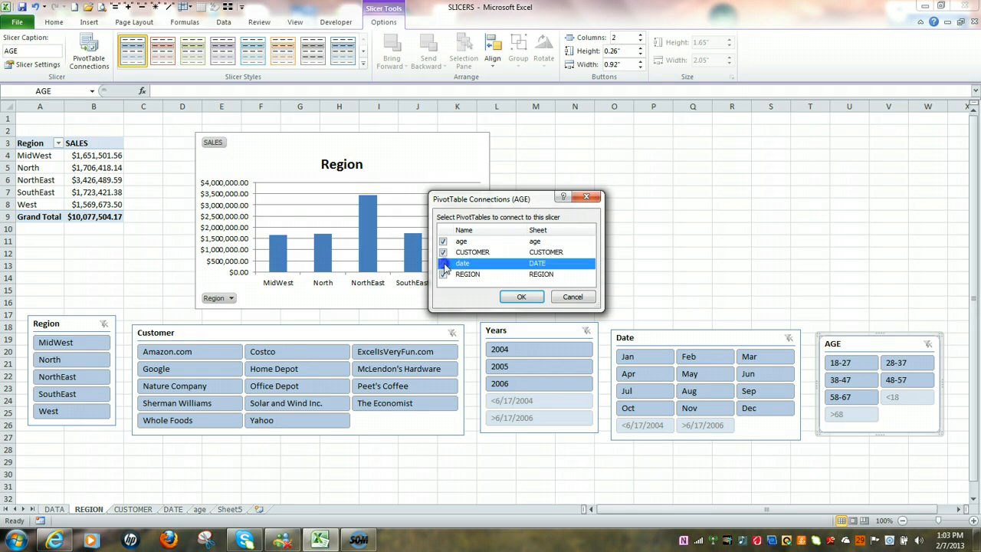
pyautogui.click(522, 297)
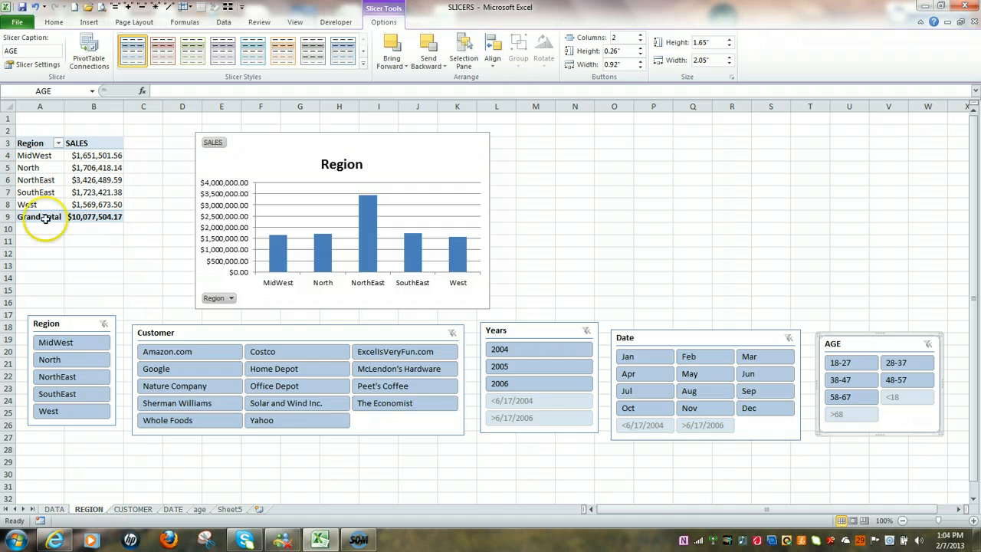
# Step: Filter the Region slicer to MidWest and check the CUSTOMER, DATE and age sheets before returning to REGION
pyautogui.click(61, 346)
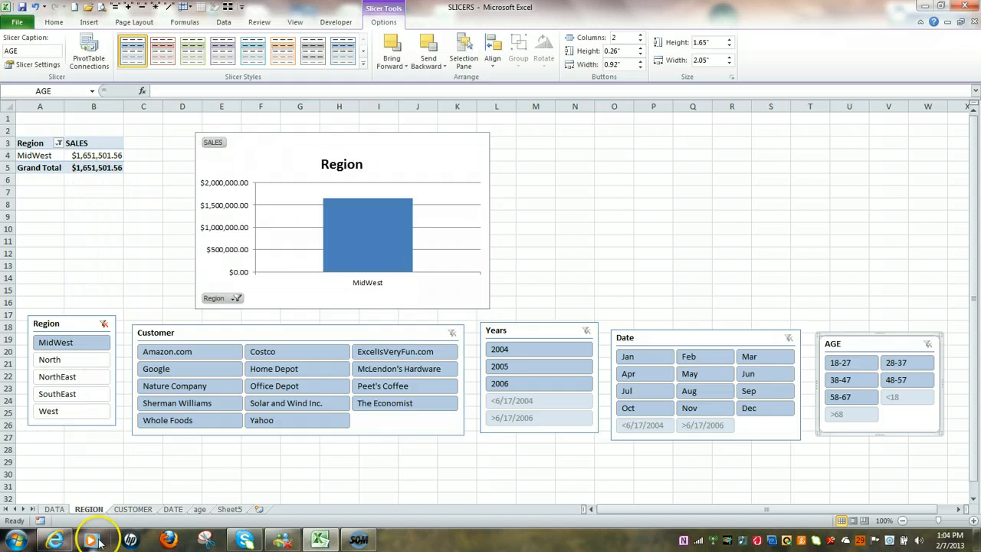
pyautogui.click(134, 509)
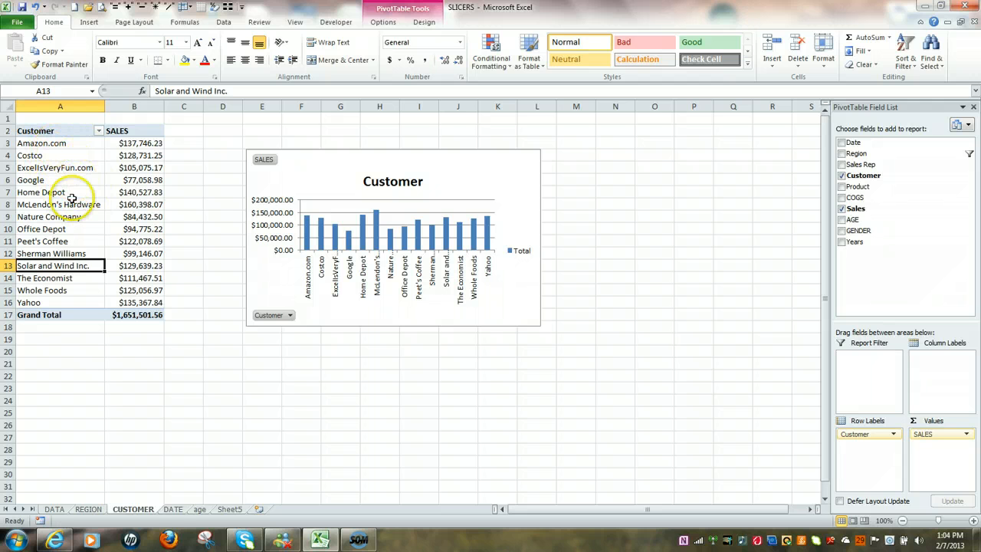
pyautogui.click(174, 509)
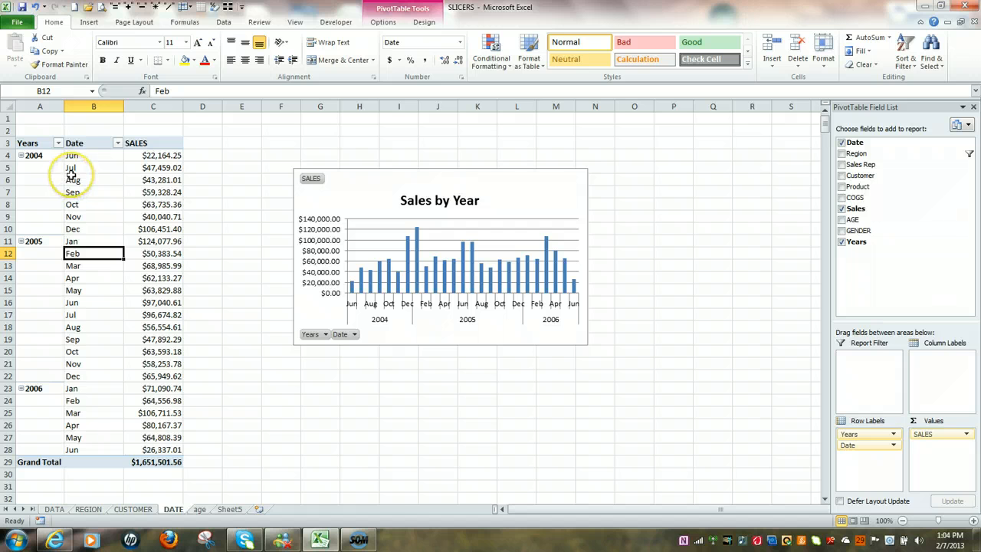
pyautogui.click(199, 510)
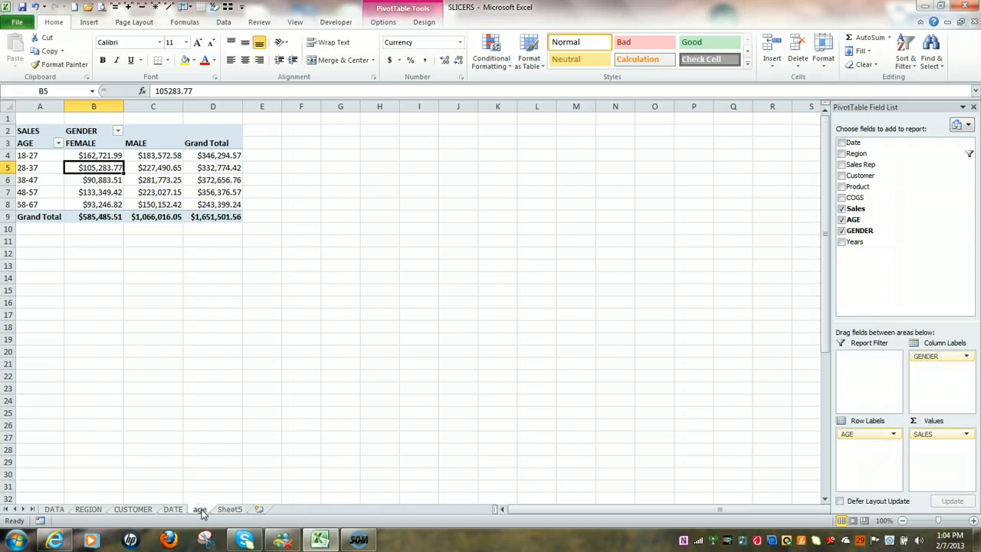
pyautogui.click(86, 510)
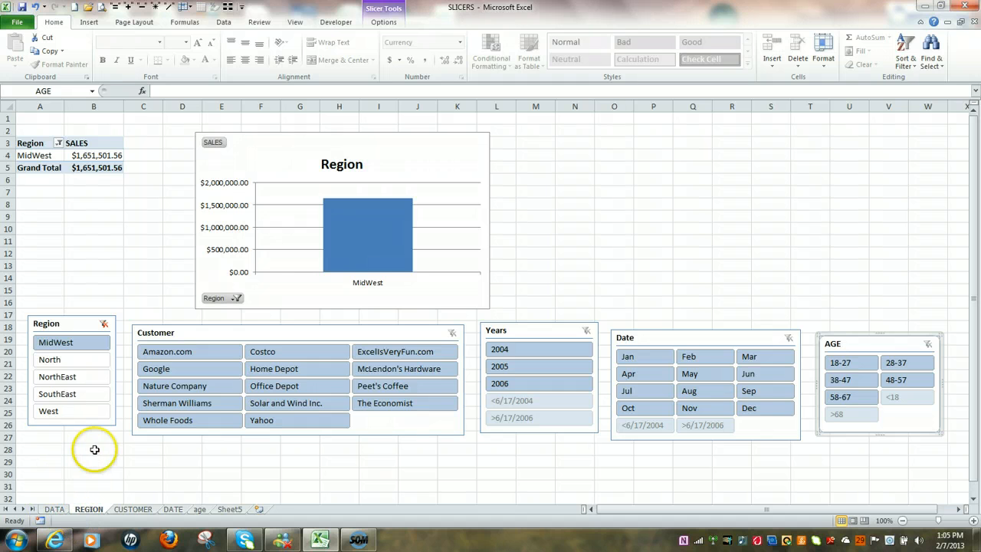
# Step: Add West to the Region slicer selection and review the CUSTOMER, DATE and age sheets, ending back on REGION
pyautogui.keyDown('ctrl'); pyautogui.click(74, 411); pyautogui.keyUp('ctrl')
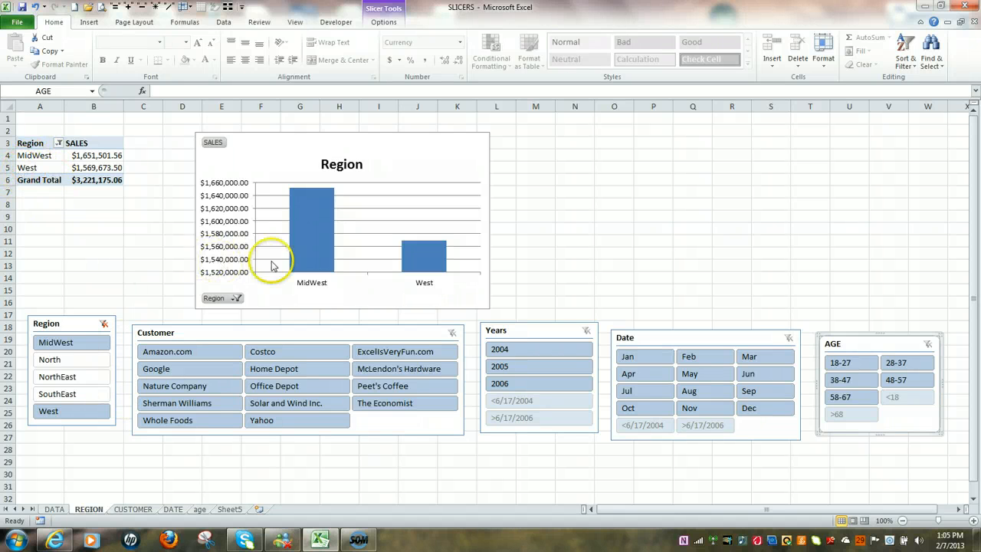
pyautogui.moveTo(308, 239)
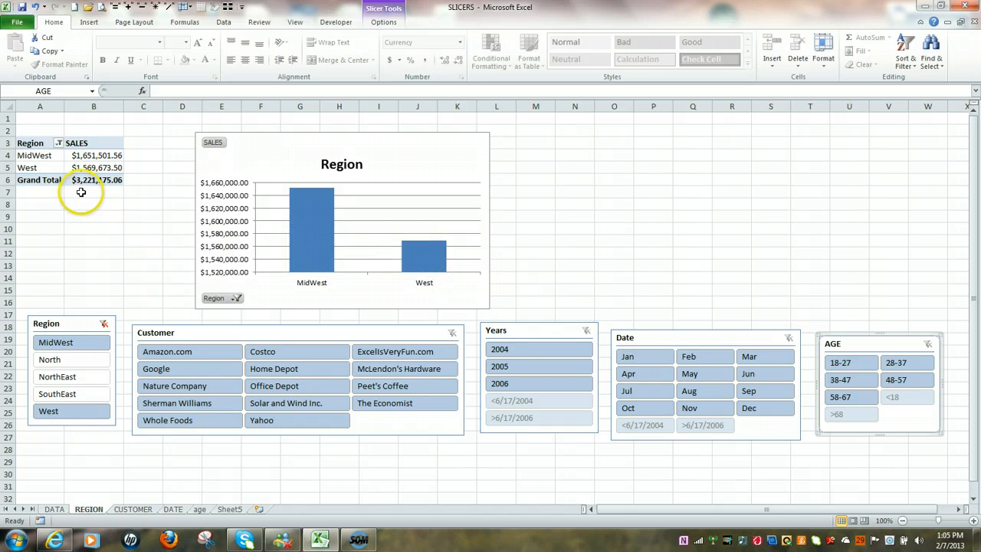
pyautogui.click(134, 510)
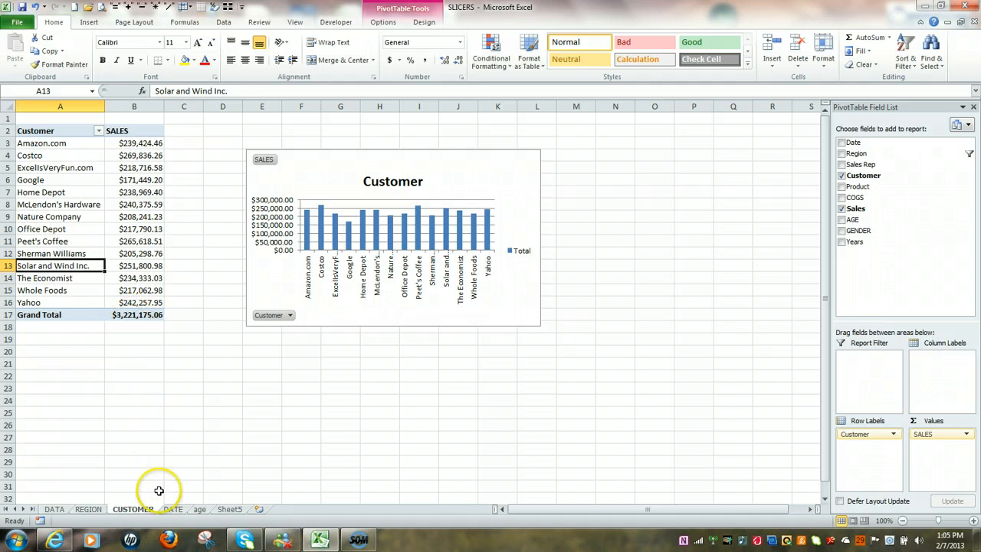
pyautogui.click(173, 511)
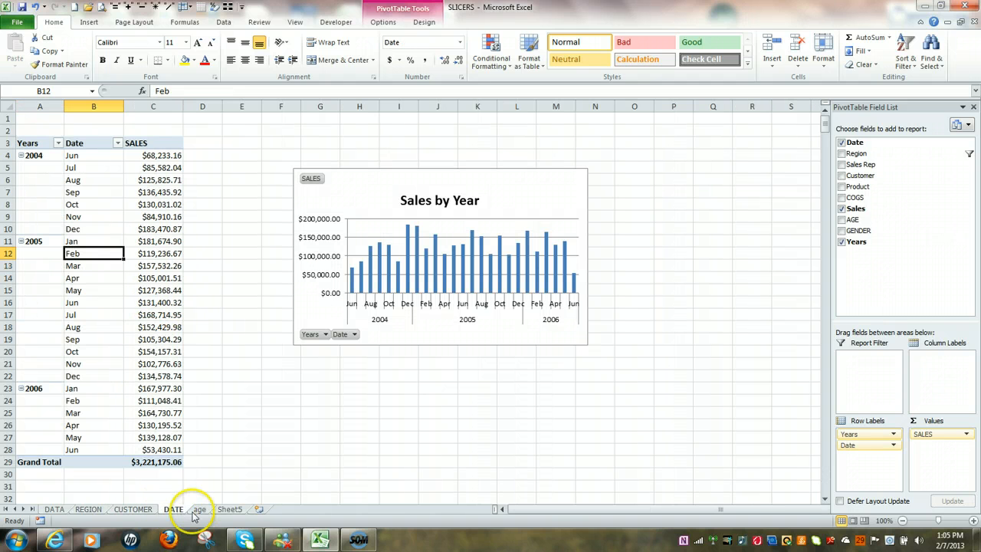
pyautogui.click(201, 510)
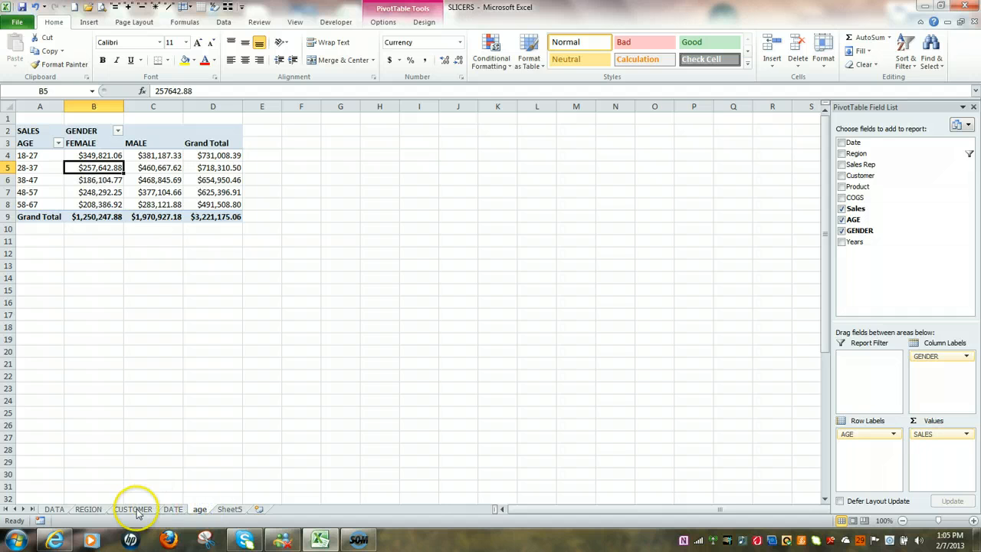
pyautogui.click(89, 510)
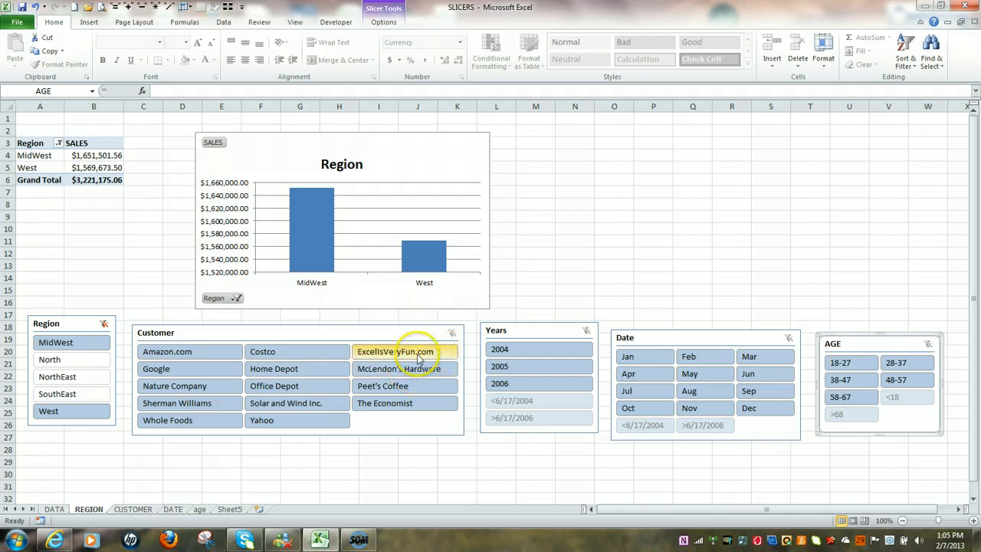
# Step: Filter the Customer slicer to Amazon.com and inspect the CUSTOMER, DATE and age PivotTables, returning to the REGION sheet
pyautogui.click(188, 353)
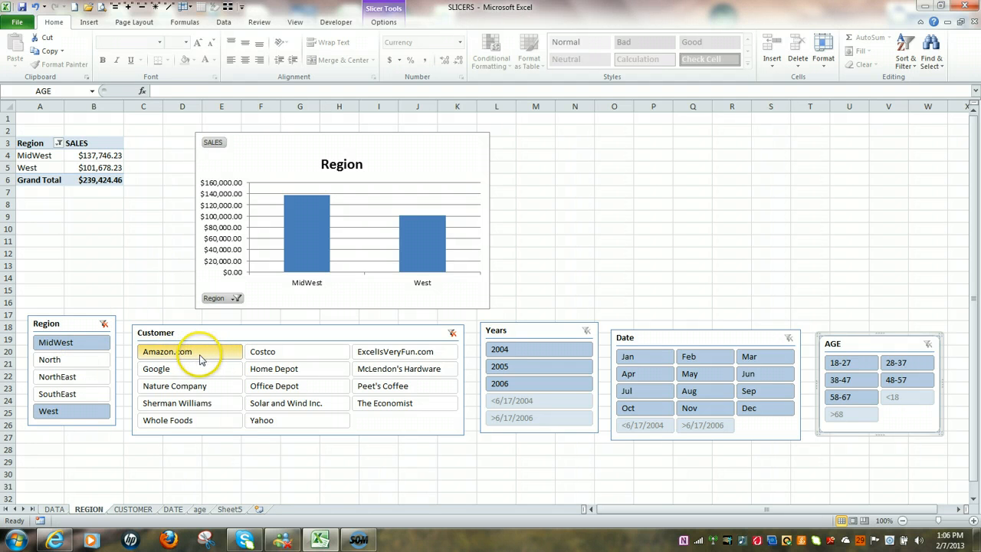
pyautogui.click(134, 509)
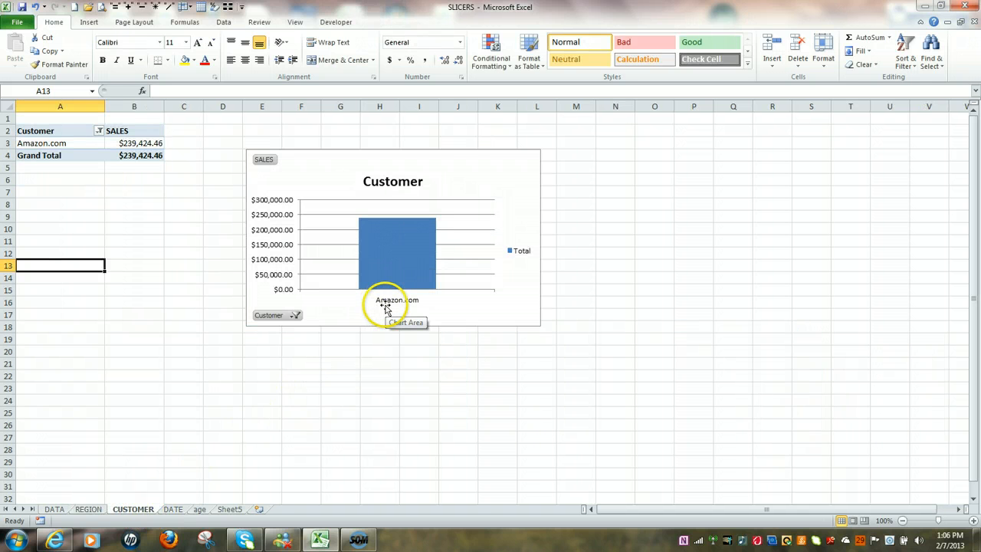
pyautogui.click(173, 510)
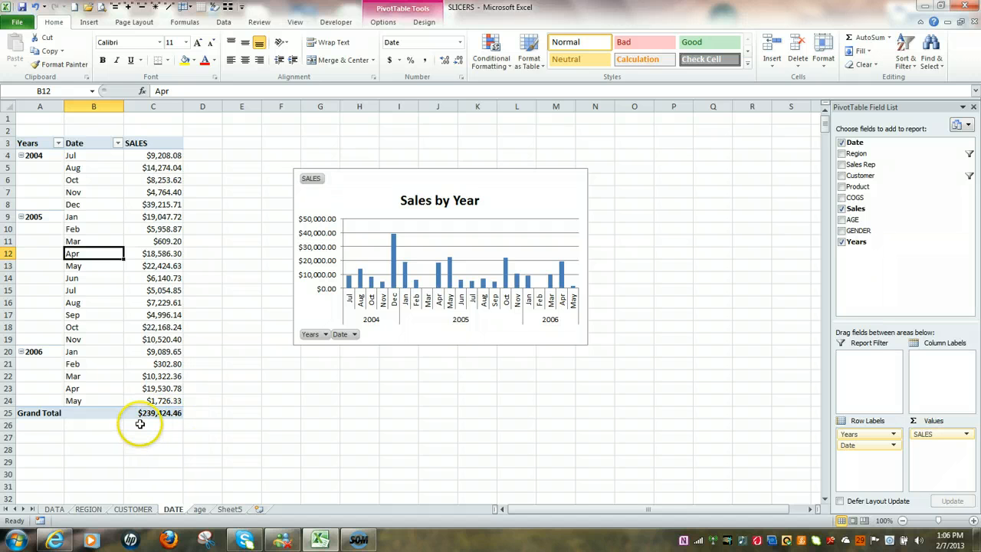
pyautogui.click(199, 510)
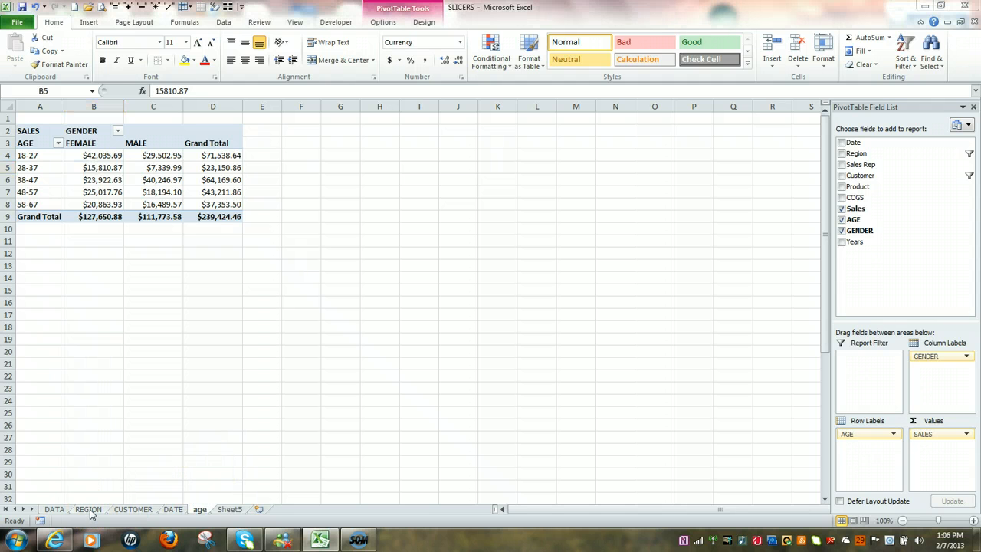
pyautogui.click(89, 509)
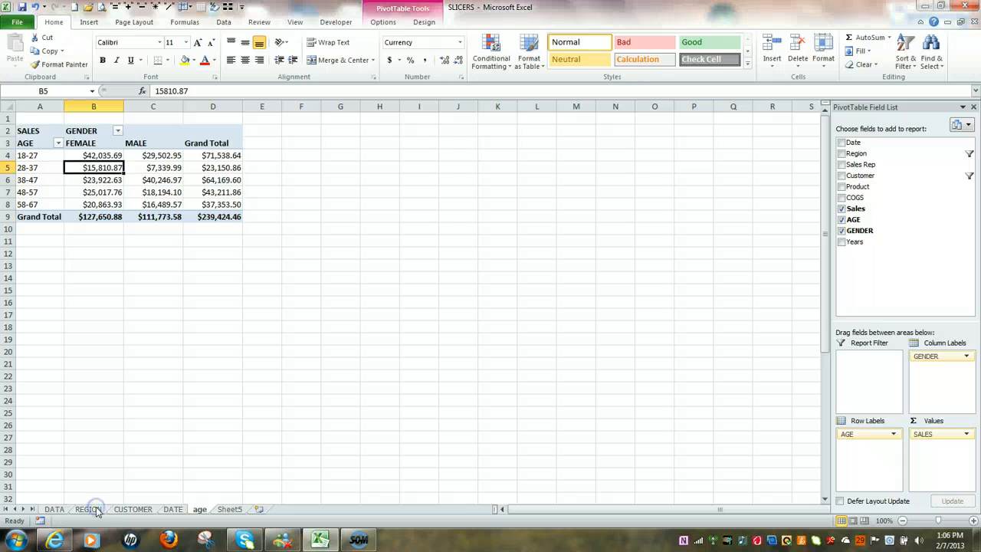
pyautogui.click(161, 192)
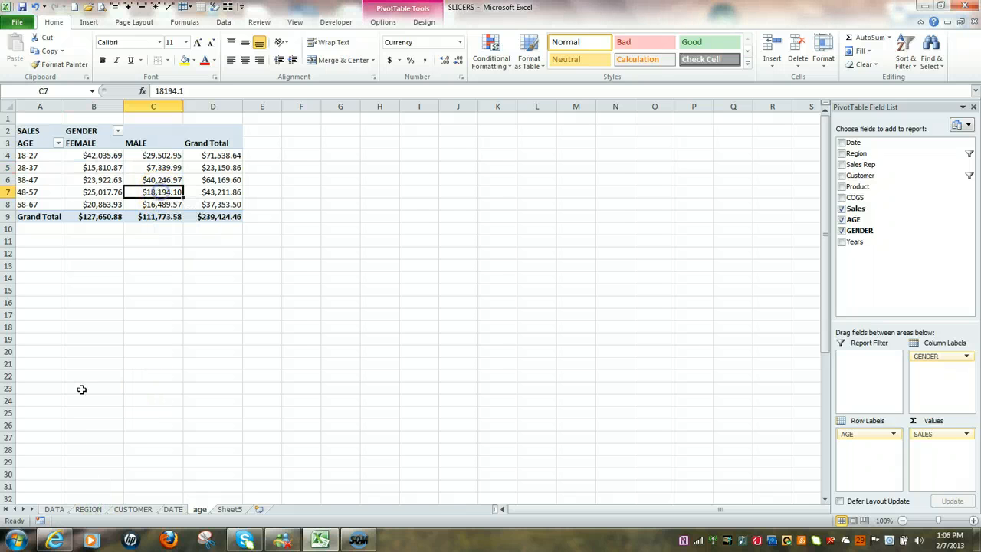
pyautogui.click(102, 509)
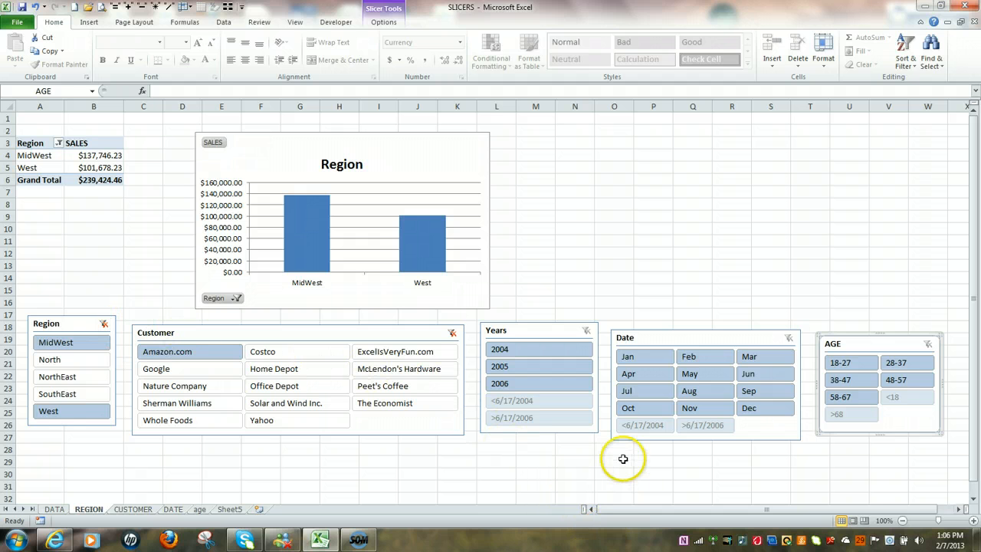
# Step: Filter the Years slicer to 2005 and exclude Jan, Feb and Mar in the Date slicer
pyautogui.click(517, 365)
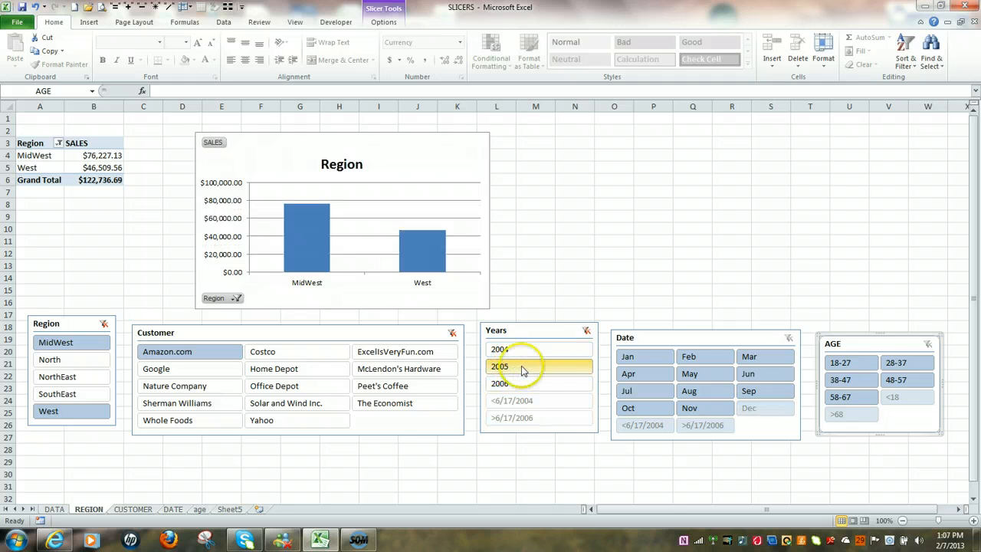
pyautogui.click(644, 359)
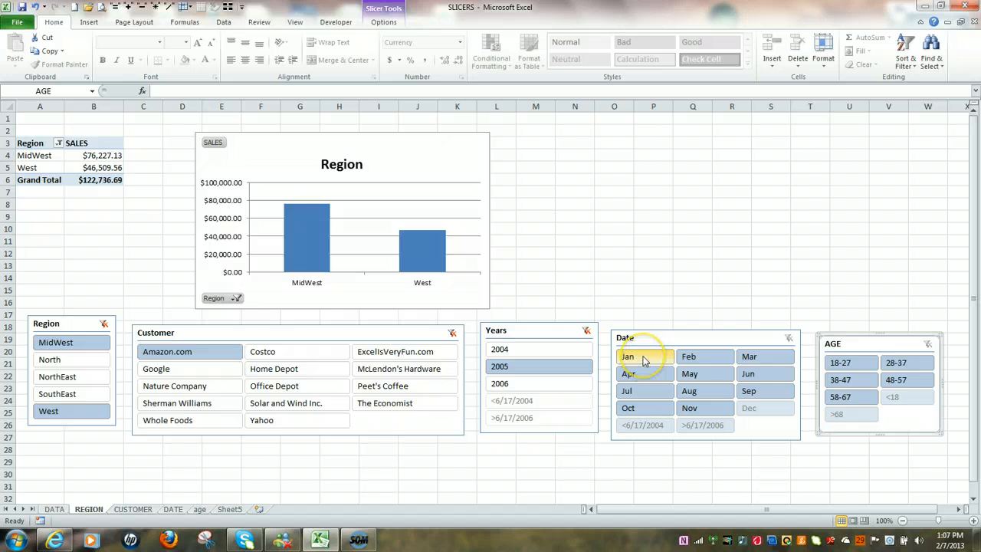
pyautogui.keyDown('ctrl'); pyautogui.click(697, 356); pyautogui.keyUp('ctrl')
pyautogui.keyDown('ctrl'); pyautogui.click(752, 357); pyautogui.keyUp('ctrl')
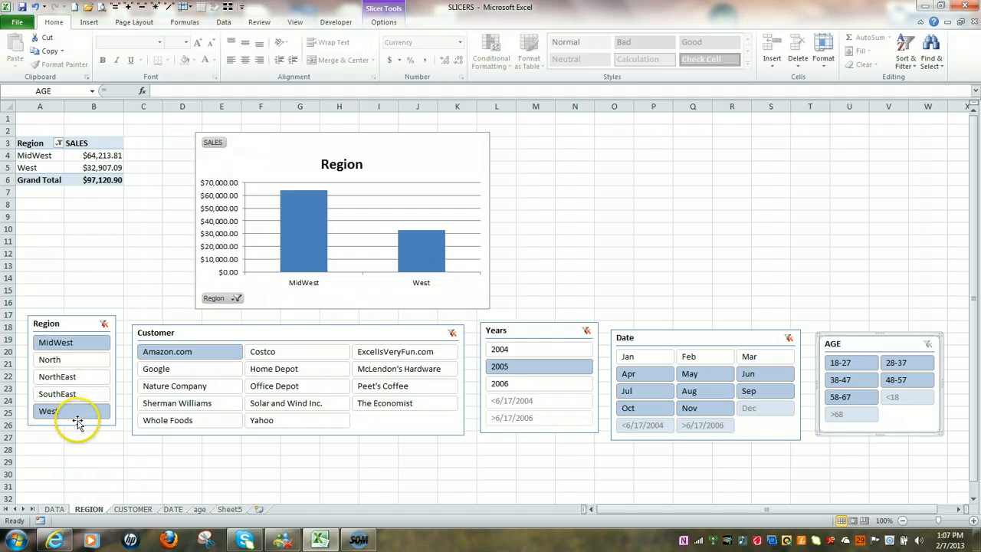
# Step: Add Google to the Amazon.com selection in the Customer slicer and review the CUSTOMER and DATE sheets
pyautogui.click(208, 355)
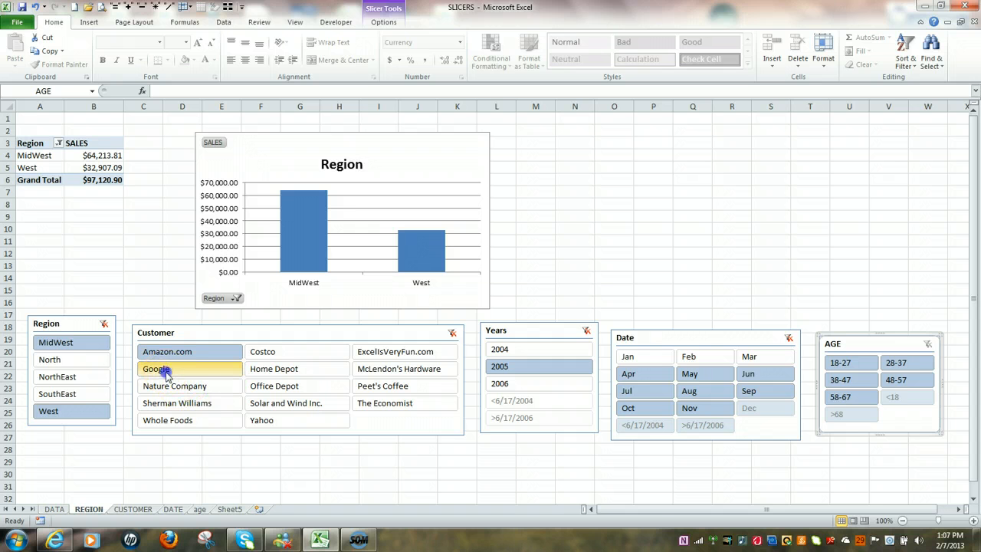
pyautogui.keyDown('ctrl'); pyautogui.click(165, 371); pyautogui.keyUp('ctrl')
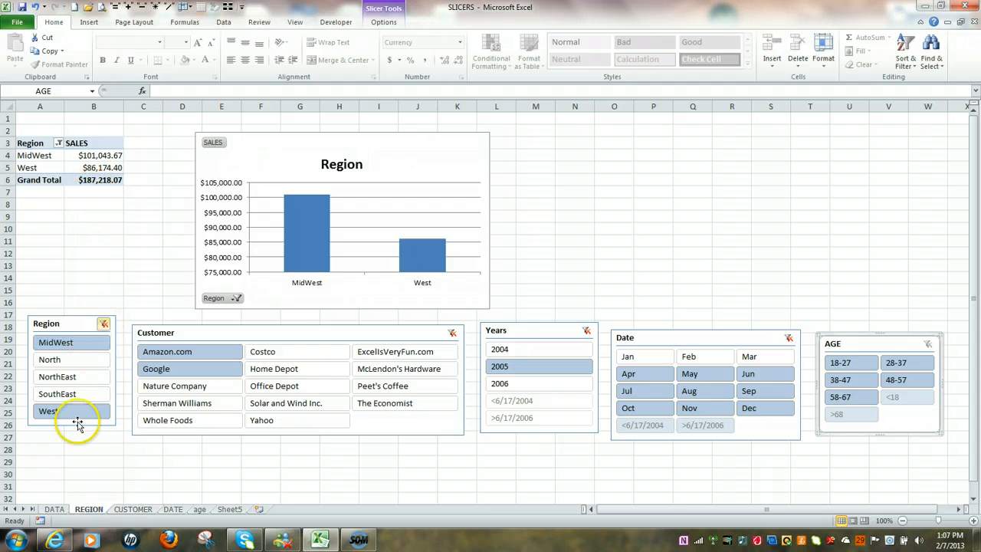
pyautogui.click(133, 510)
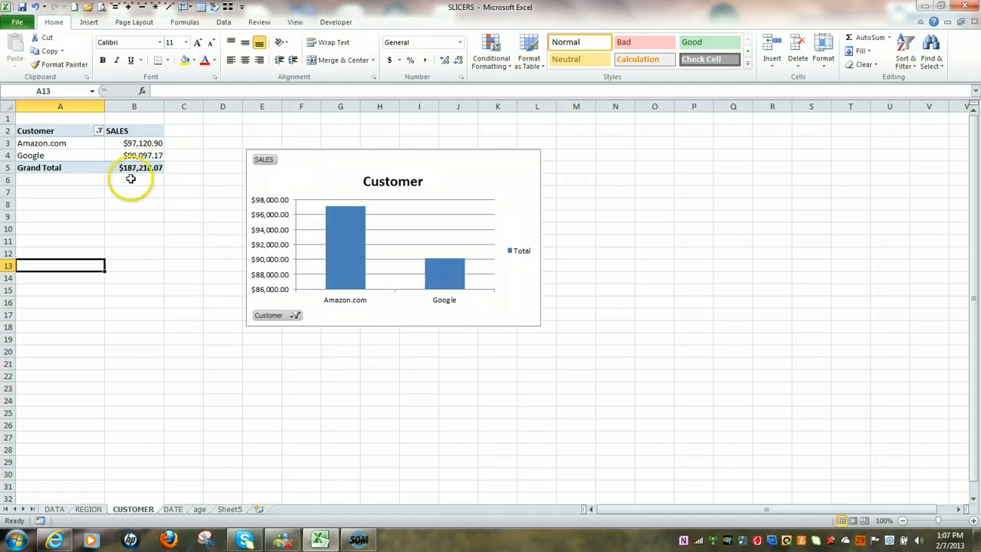
pyautogui.click(173, 510)
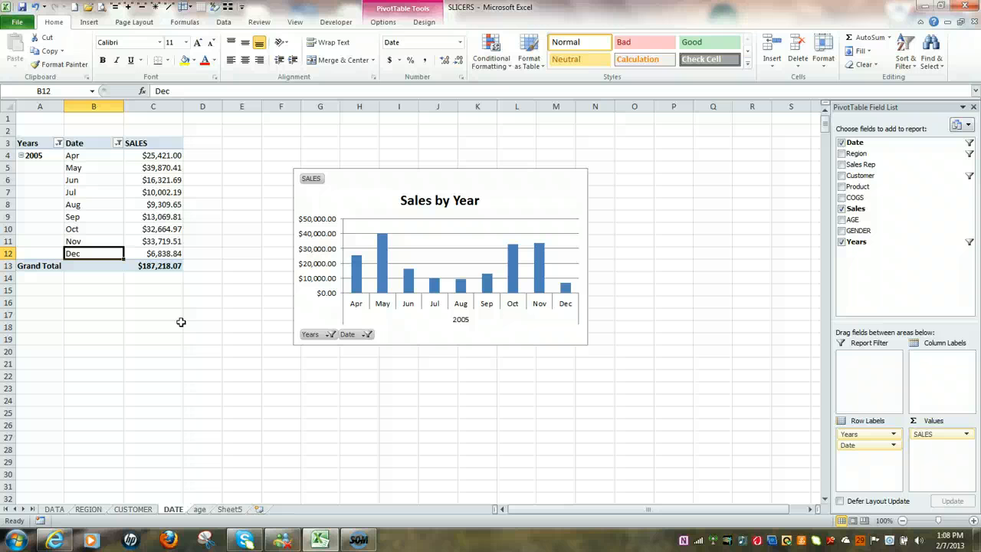
# Step: Clear the filters of the Region, Customer, Years and Date slicers on the REGION sheet
pyautogui.click(100, 510)
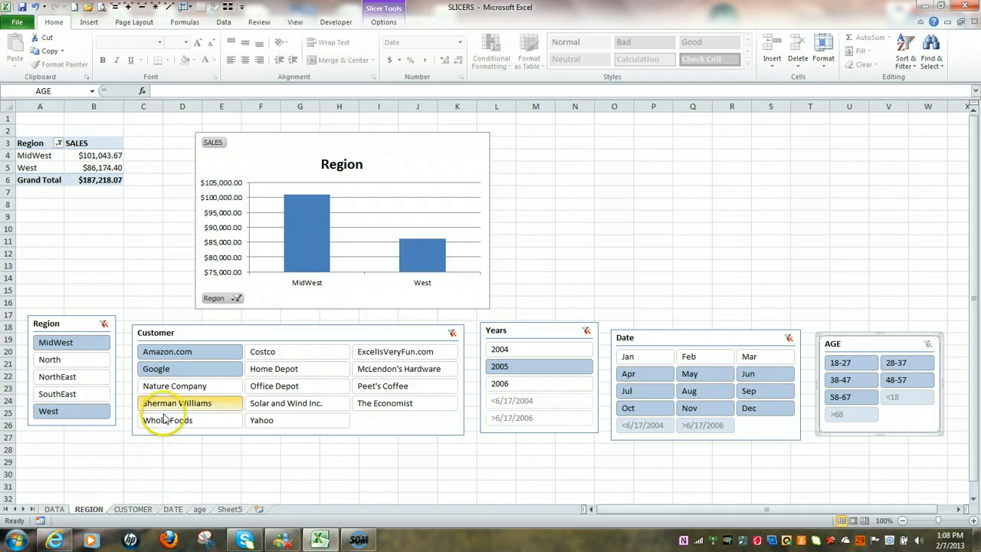
pyautogui.click(104, 324)
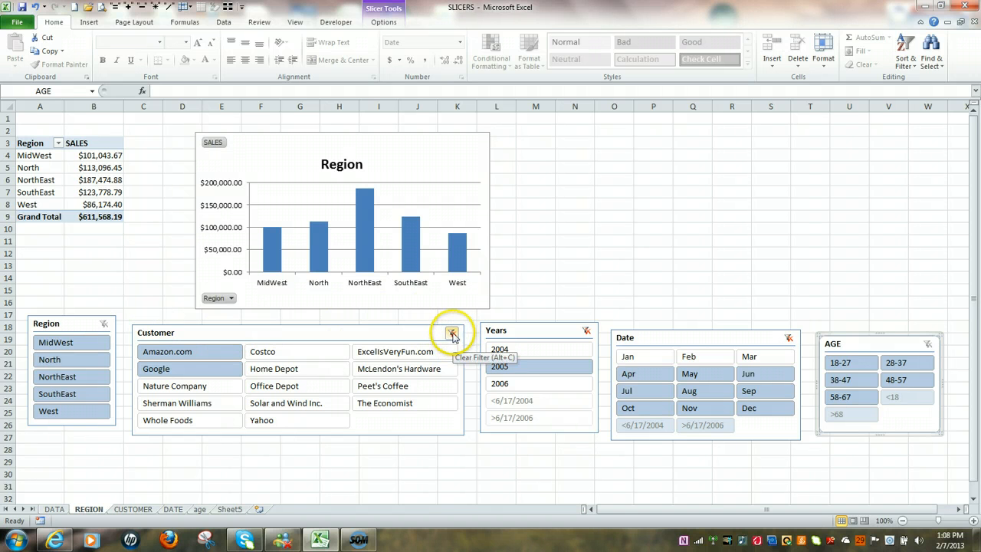
pyautogui.click(452, 334)
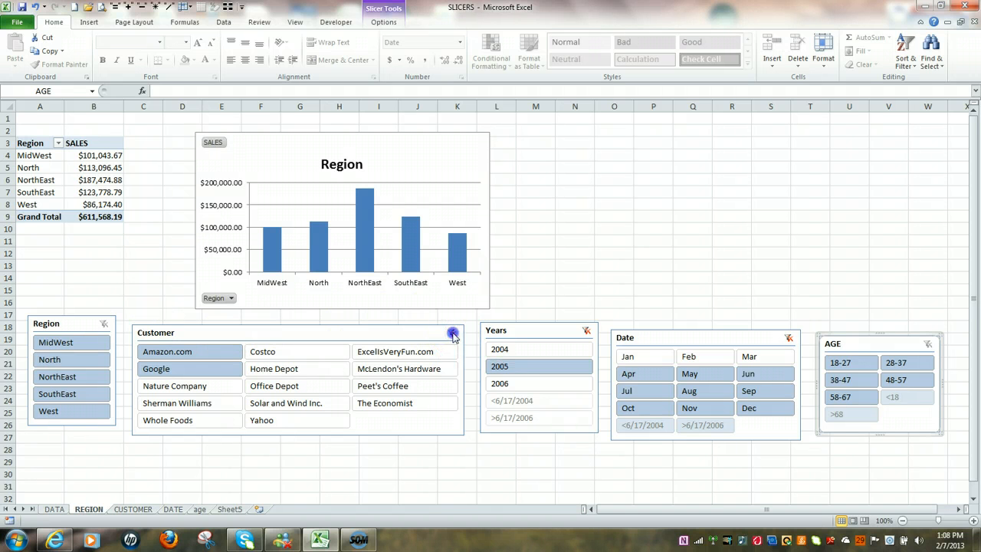
pyautogui.click(587, 330)
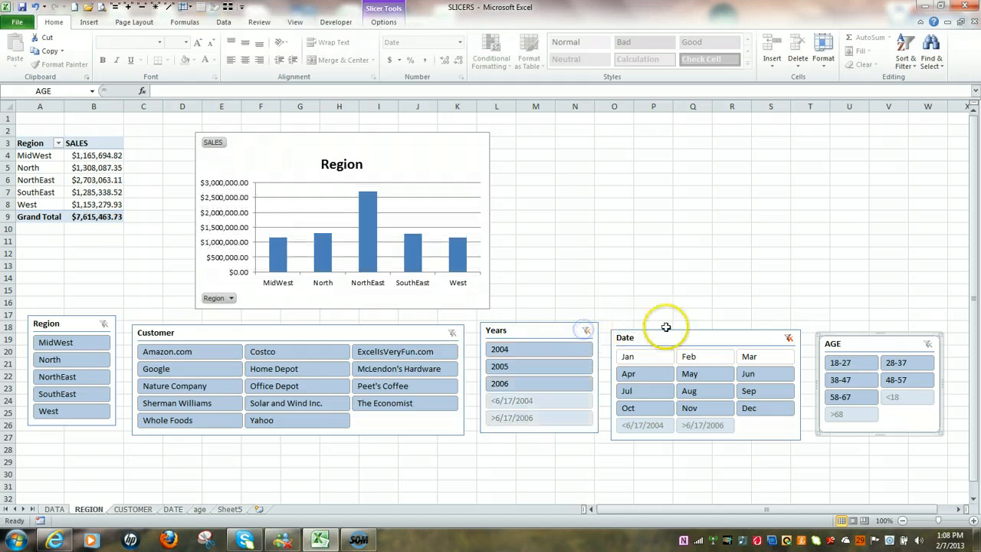
pyautogui.click(789, 338)
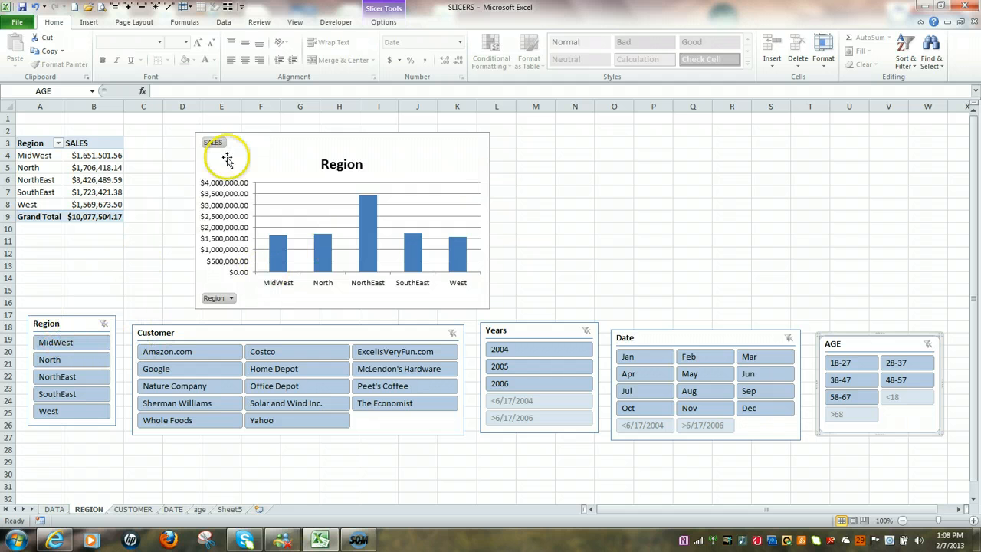
pyautogui.click(657, 214)
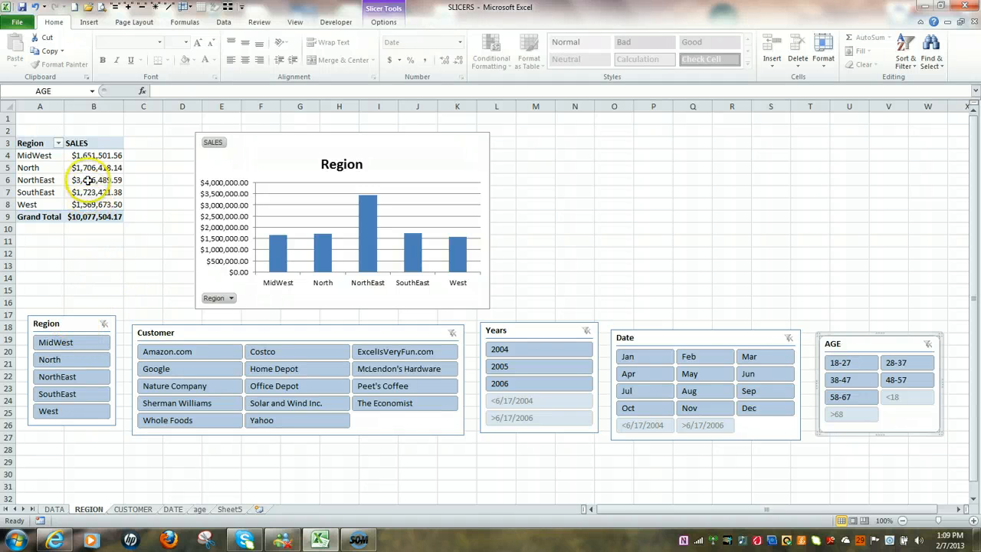
# Step: Check which PivotTables the Region slicer is connected to
pyautogui.moveTo(88, 176)
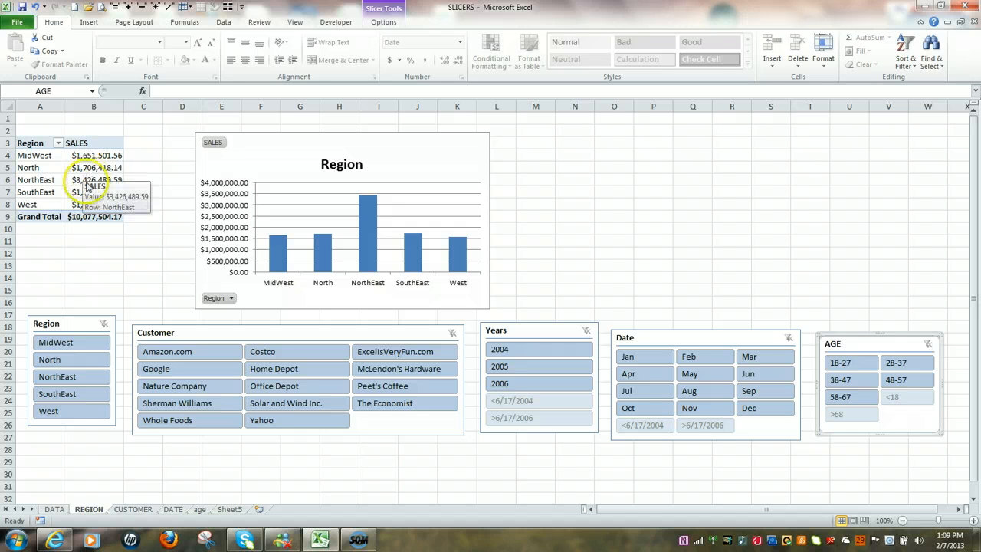
pyautogui.click(71, 324)
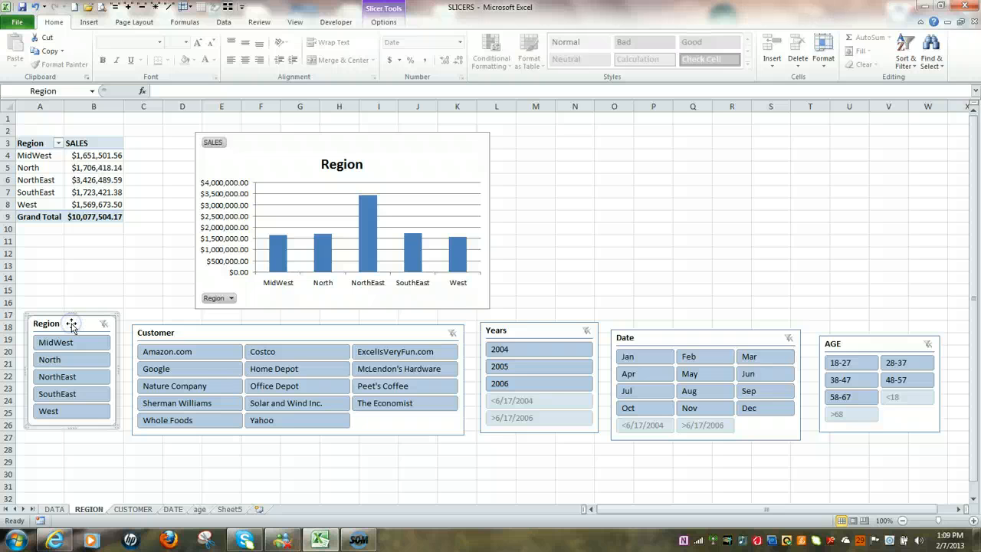
pyautogui.click(384, 23)
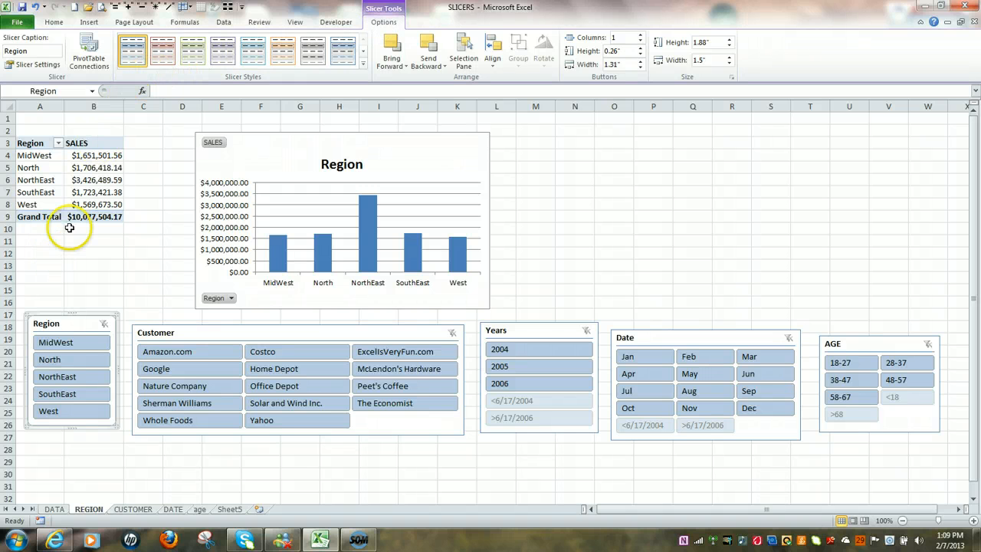
pyautogui.click(103, 58)
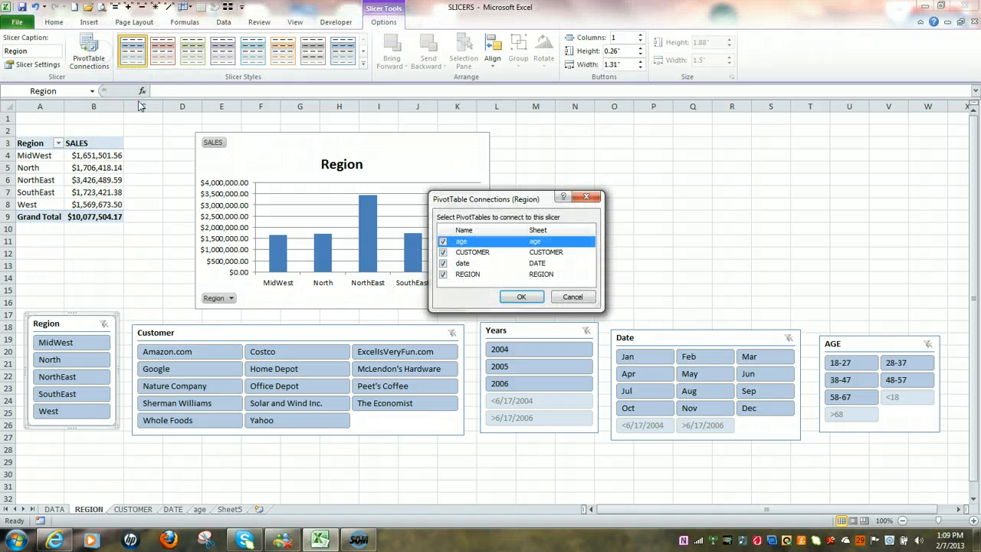
pyautogui.click(444, 253)
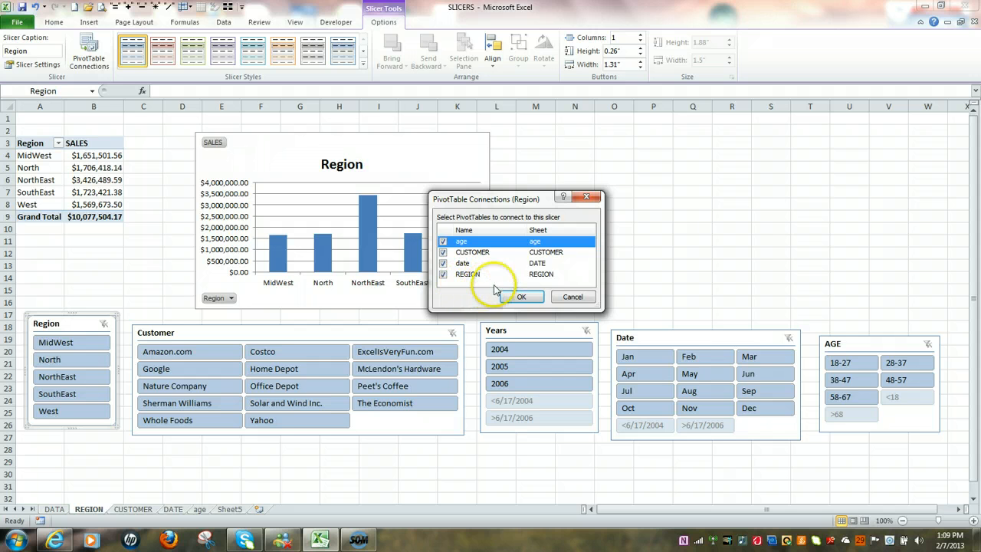
pyautogui.click(524, 299)
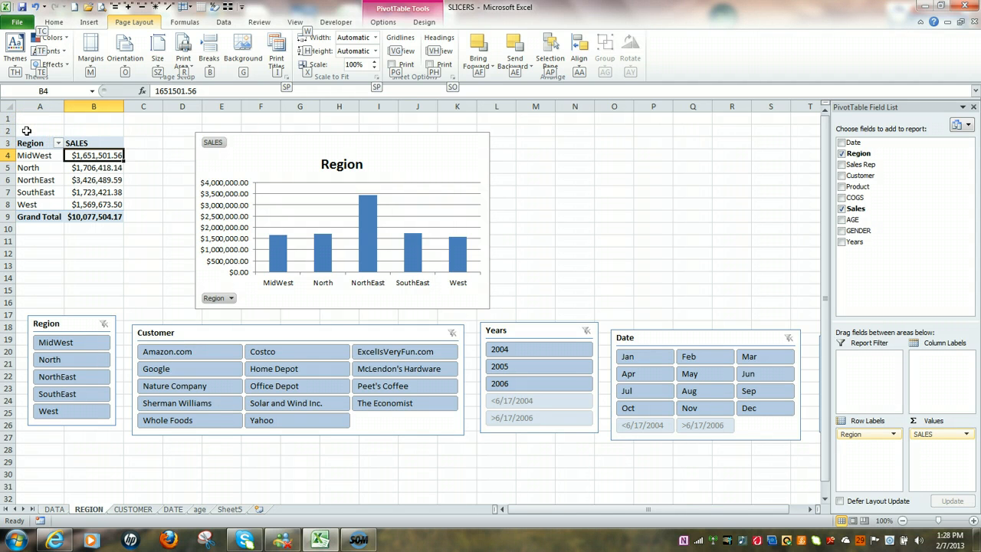
# Step: Copy the region PivotTable range A2:B9 to cell A1 of Sheet5 and widen column B to fit its values
pyautogui.moveTo(26, 131); pyautogui.dragTo(90, 217)
pyautogui.rightClick(90, 217)
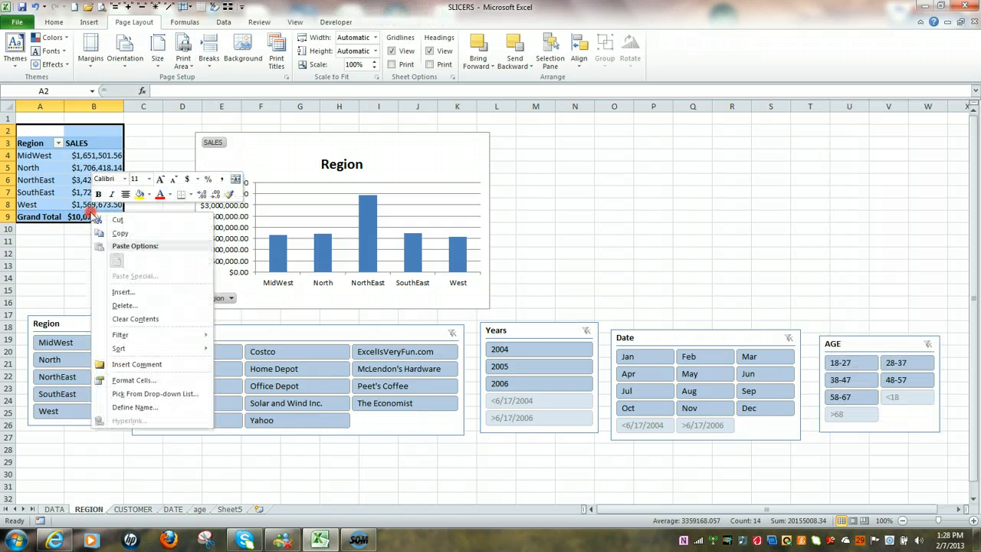
pyautogui.click(119, 234)
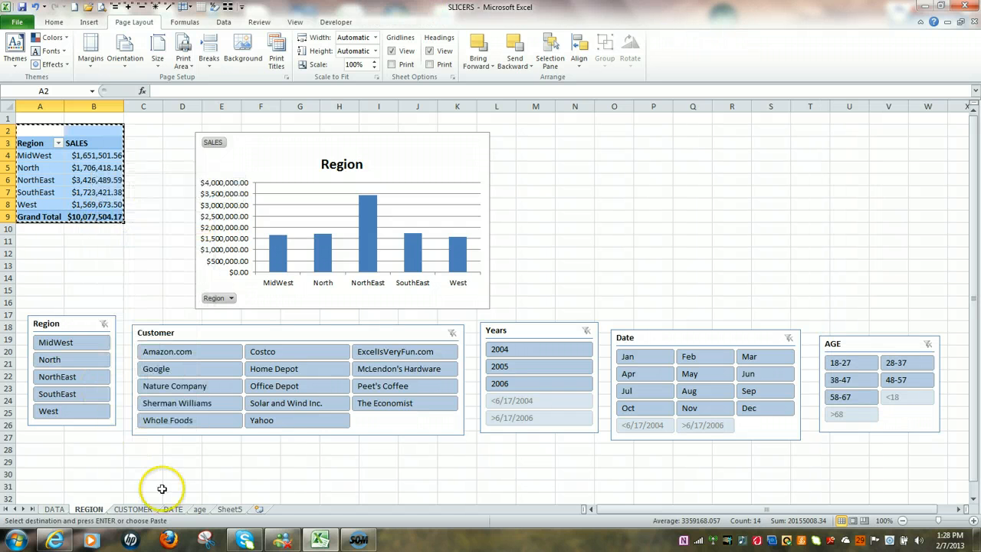
pyautogui.click(230, 510)
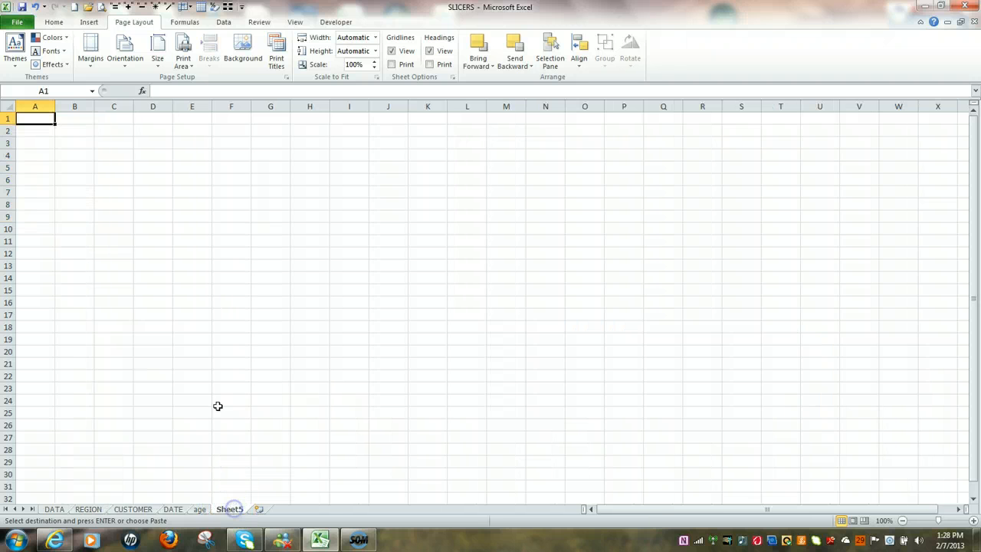
pyautogui.rightClick(44, 117)
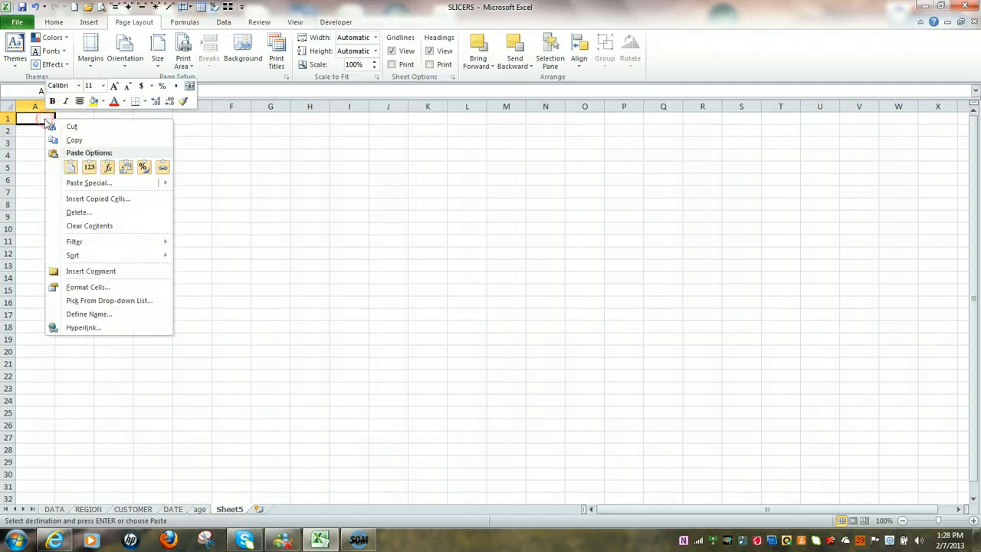
pyautogui.click(71, 167)
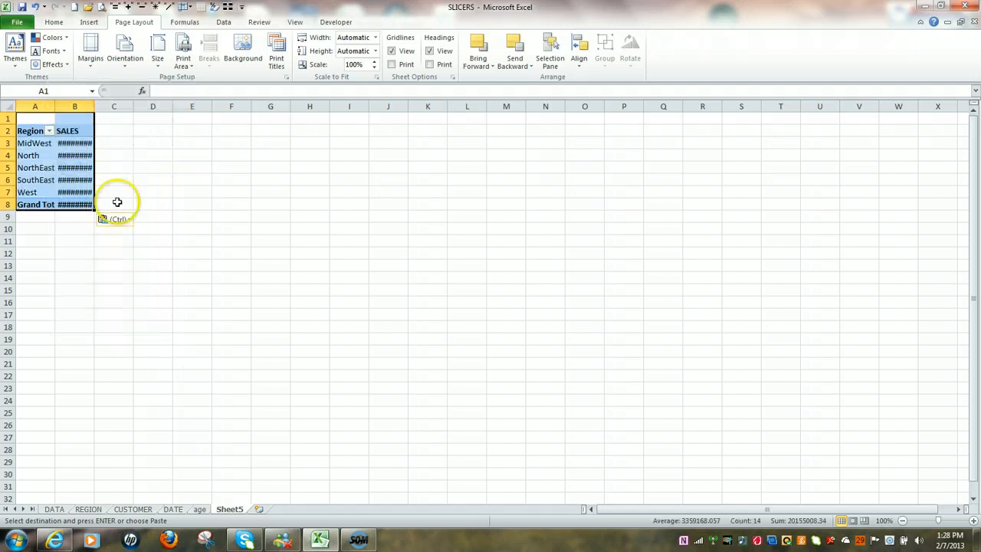
pyautogui.doubleClick(95, 107)
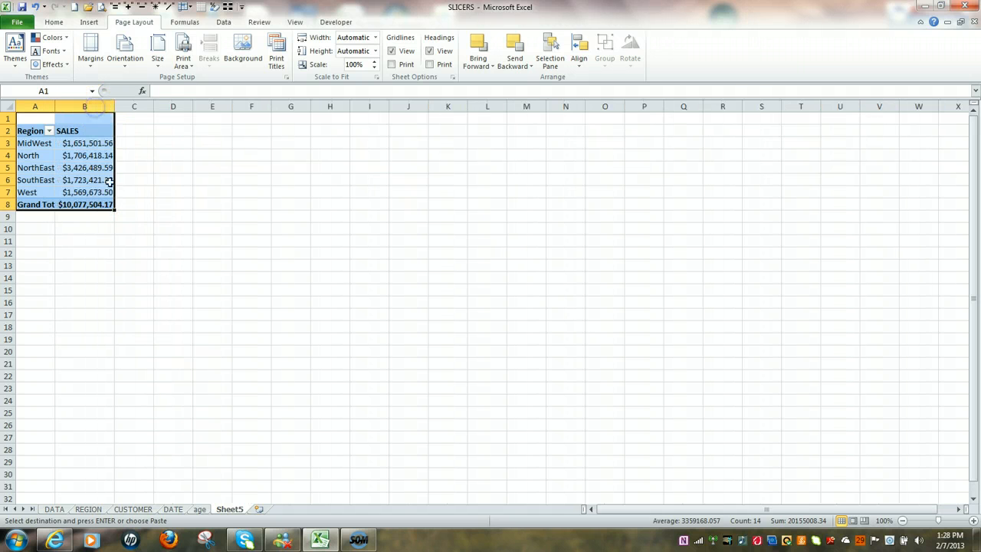
# Step: Rename Sheet5 as CAL FIELD
pyautogui.doubleClick(228, 510)
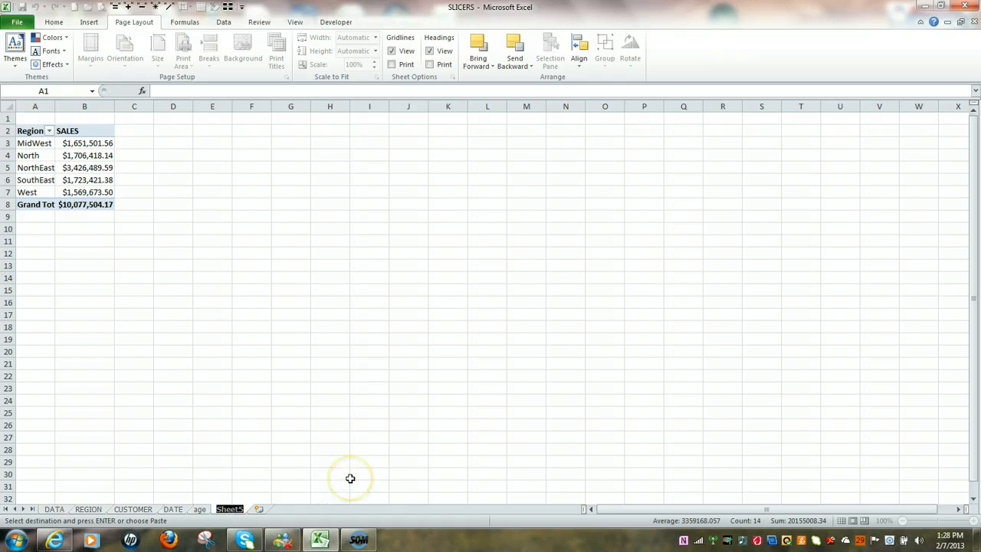
pyautogui.write('CAL FIELD')
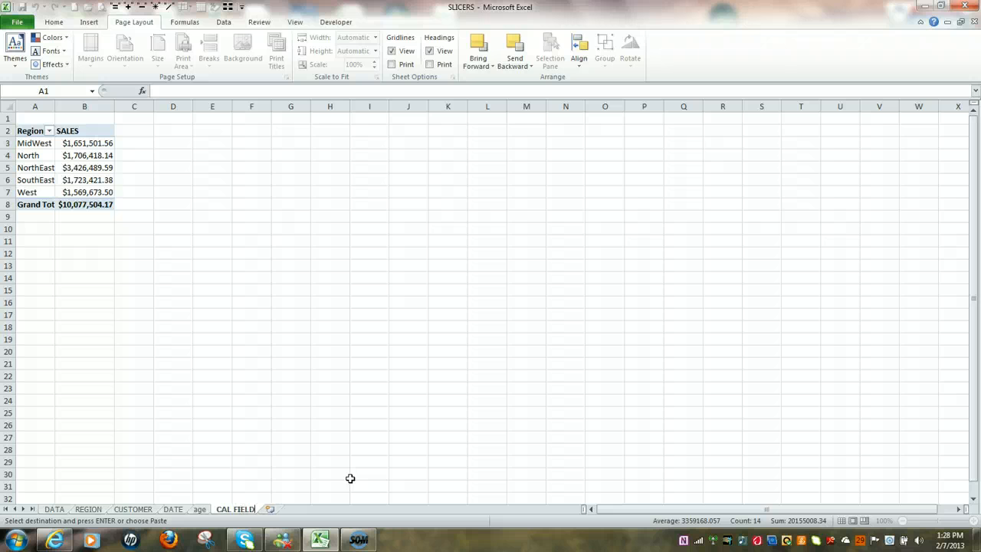
pyautogui.click(23, 157)
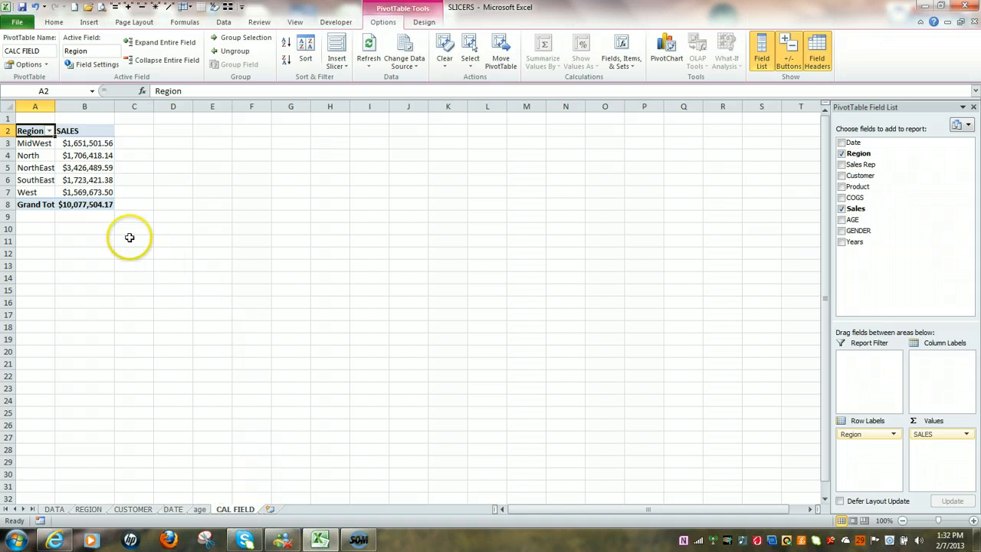
# Step: Add the COGS field to the values of the CAL FIELD PivotTable and fit column C to its contents
pyautogui.click(44, 156)
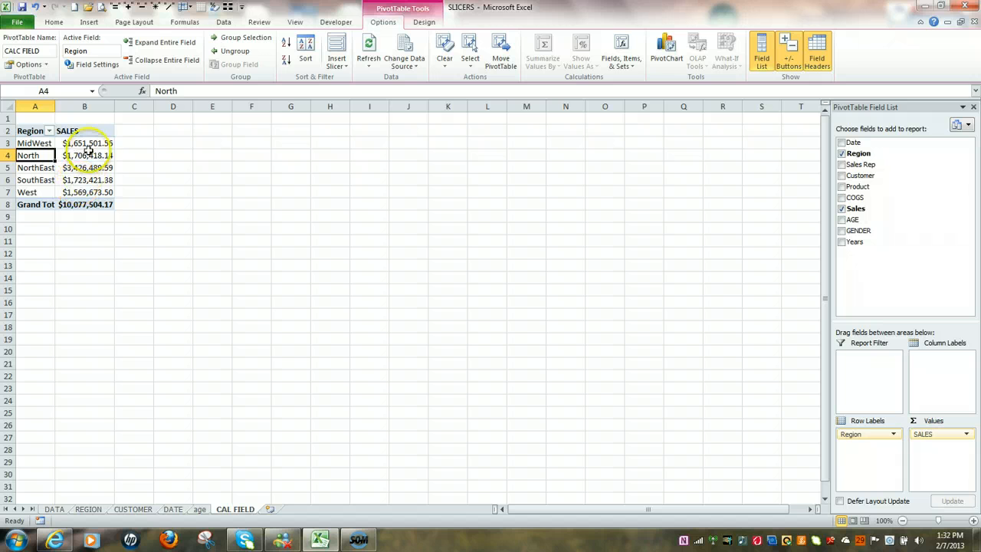
pyautogui.moveTo(89, 158)
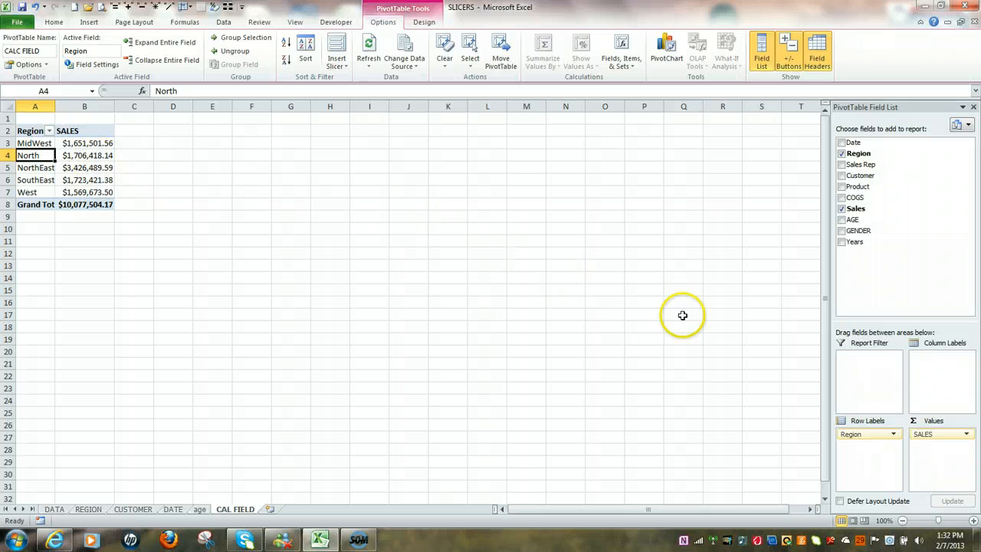
pyautogui.click(862, 210)
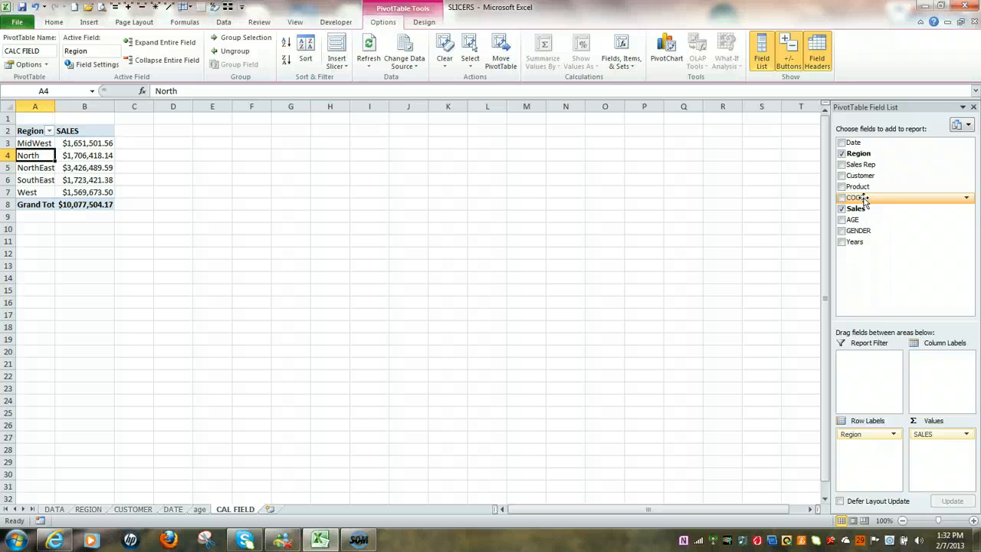
pyautogui.moveTo(864, 201); pyautogui.dragTo(929, 456)
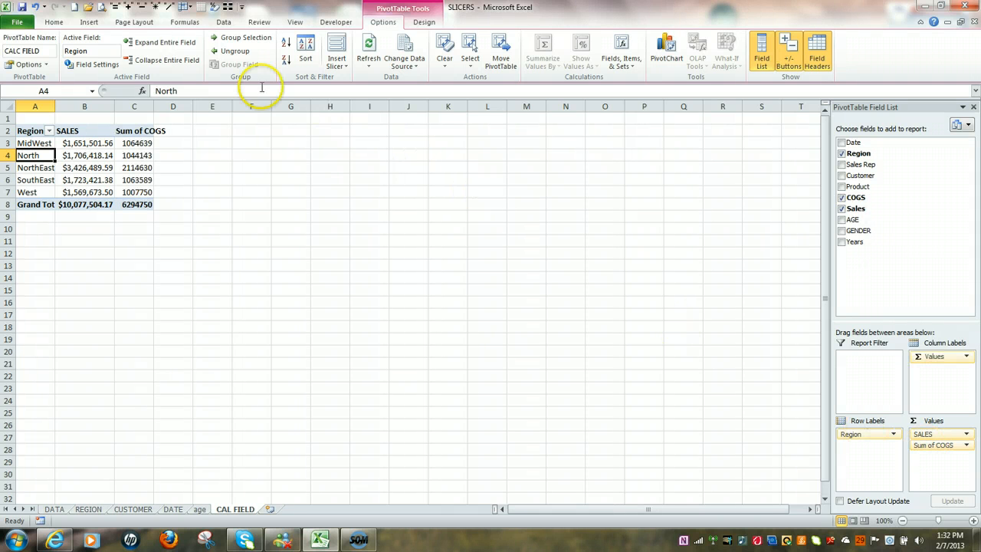
pyautogui.doubleClick(154, 106)
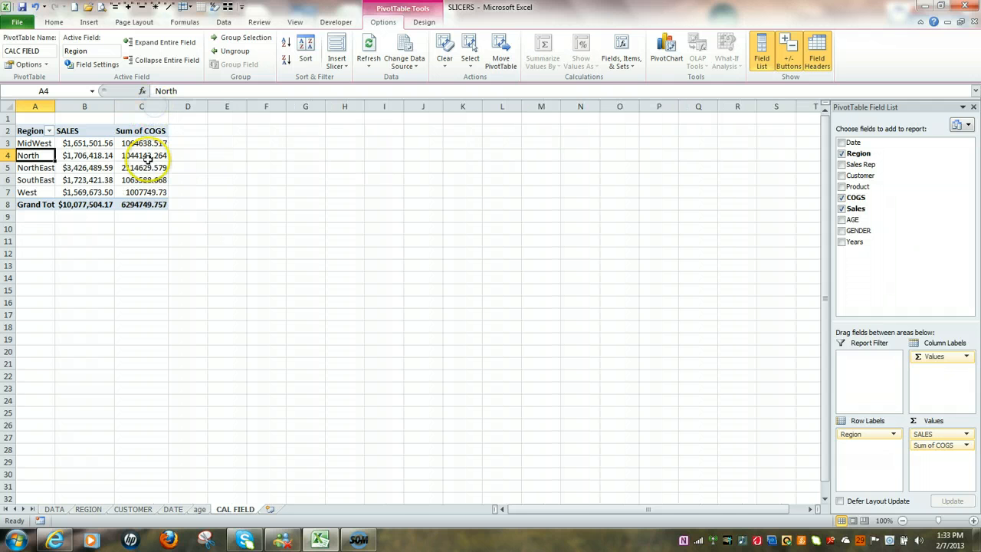
# Step: Format the Sum of COGS values as Currency with two decimal places and the $ symbol
pyautogui.click(148, 142)
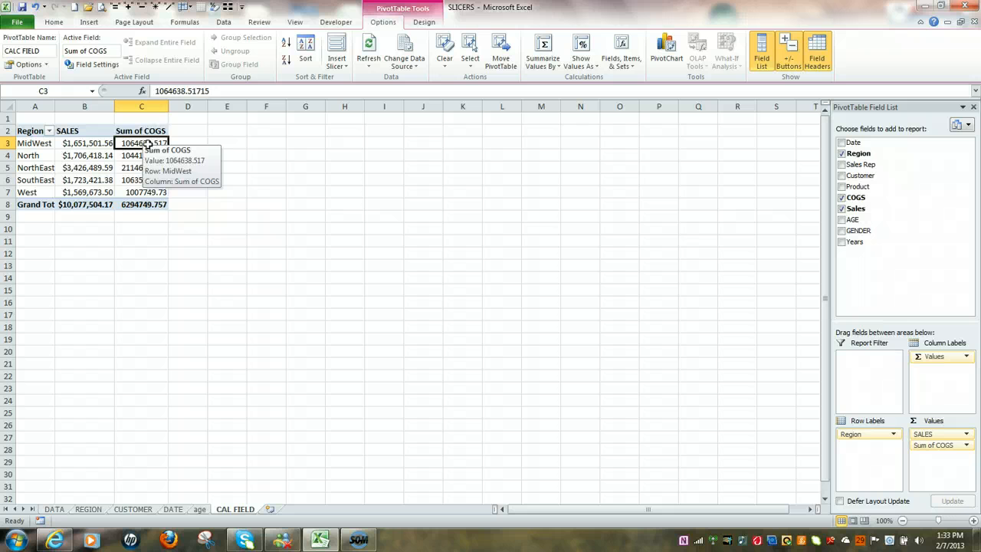
pyautogui.rightClick(148, 143)
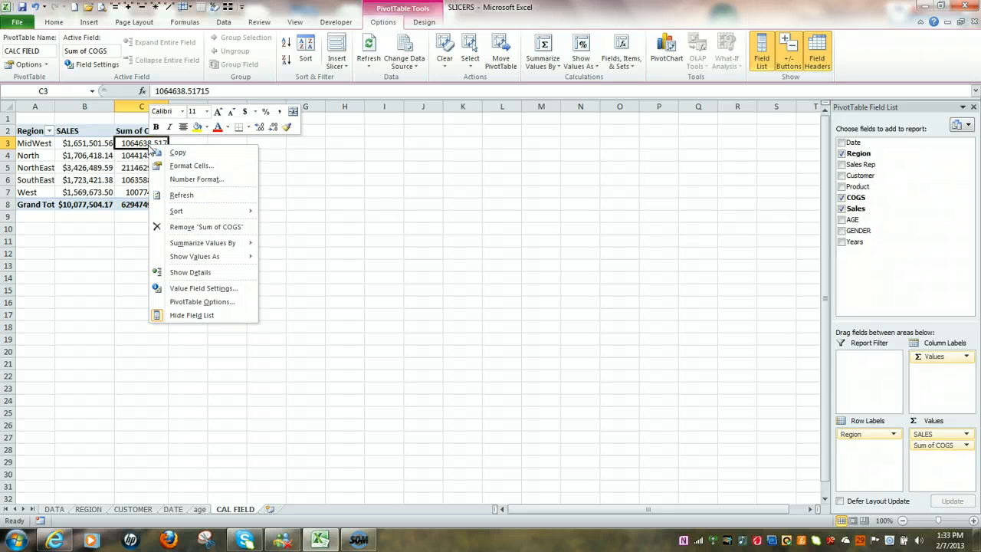
pyautogui.click(179, 183)
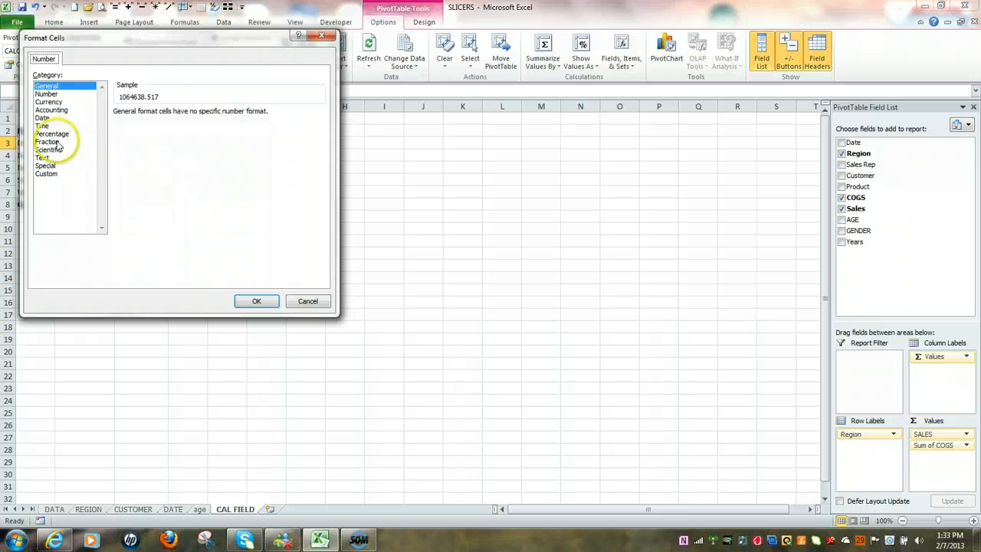
pyautogui.click(51, 102)
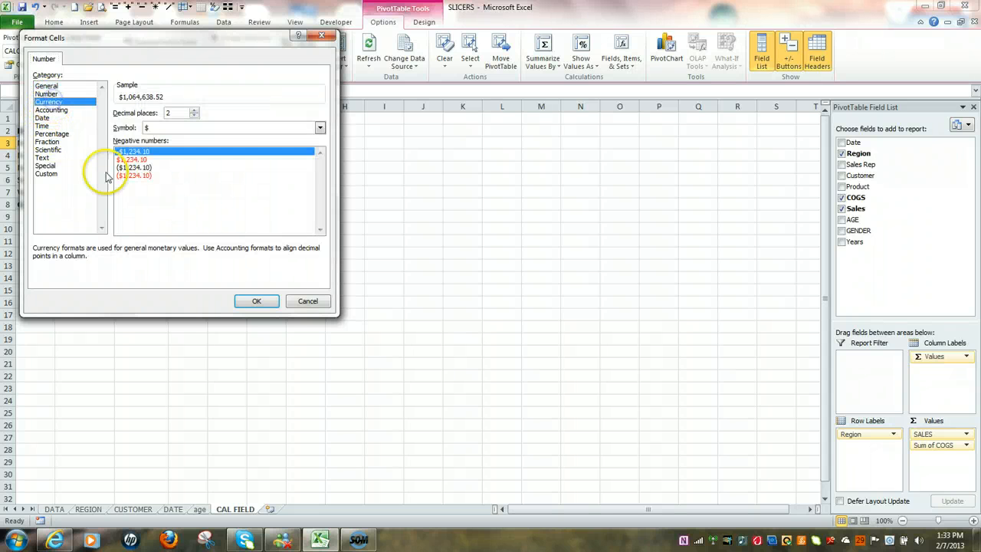
pyautogui.click(259, 302)
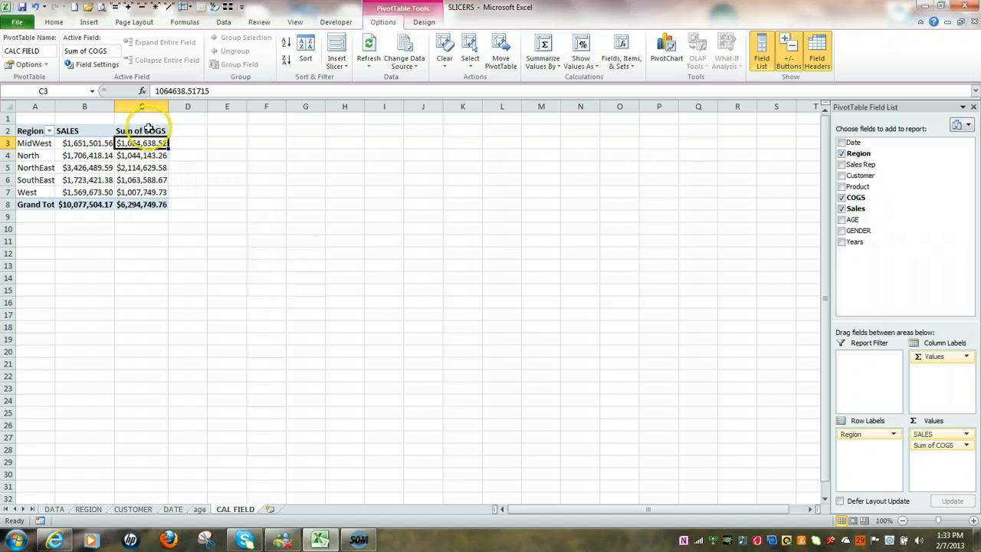
# Step: Rename the Sum of COGS column heading in cell C2 as CGS
pyautogui.click(149, 129)
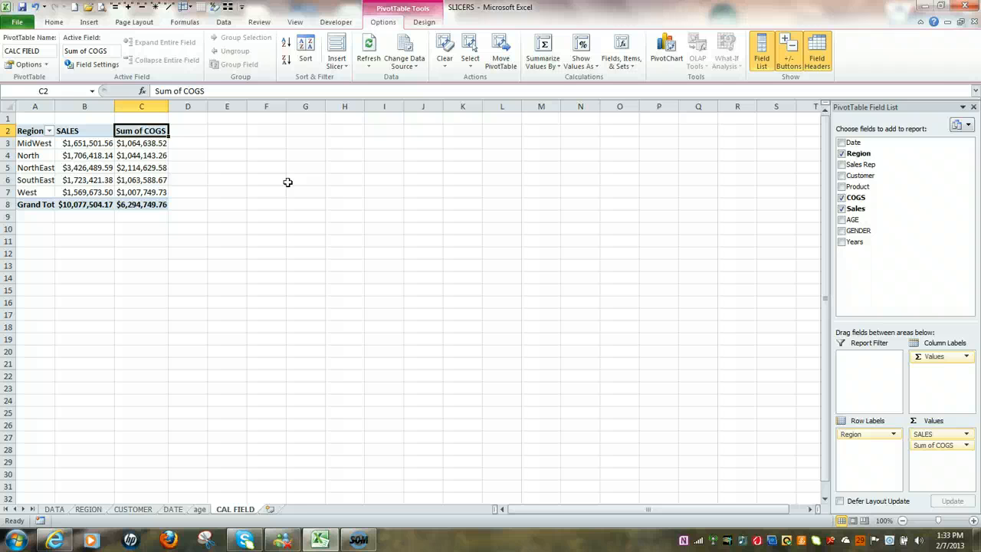
pyautogui.write('C')
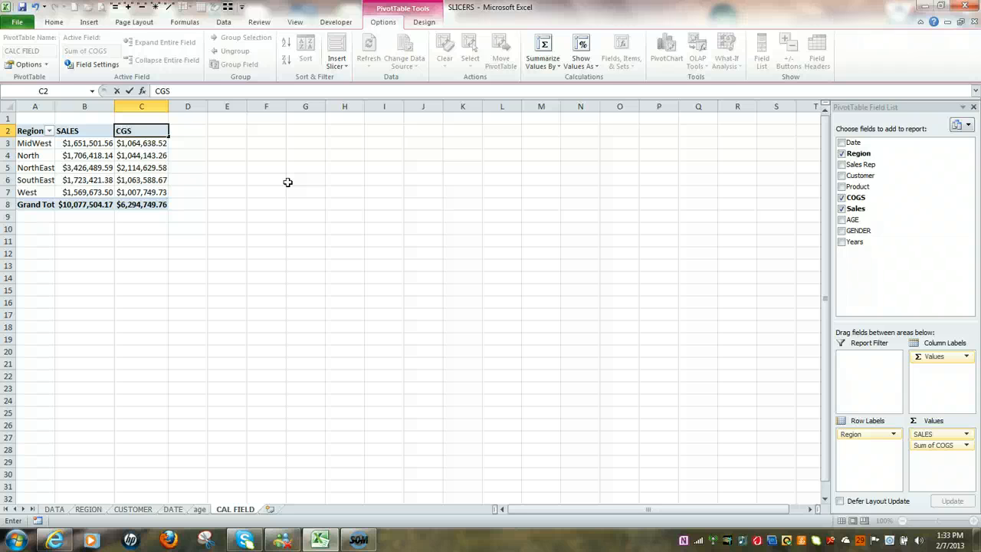
pyautogui.write('GS')
pyautogui.press('Return')
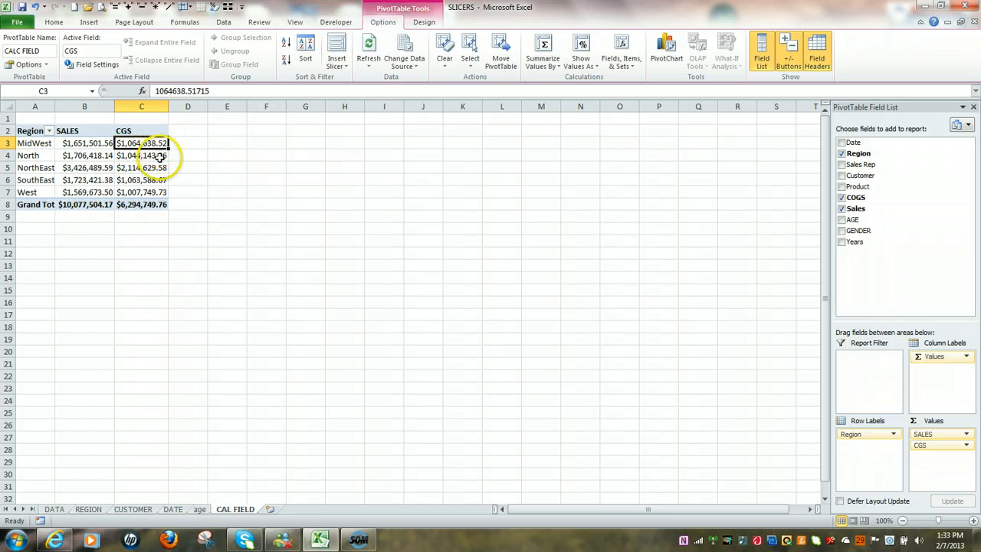
pyautogui.moveTo(162, 156)
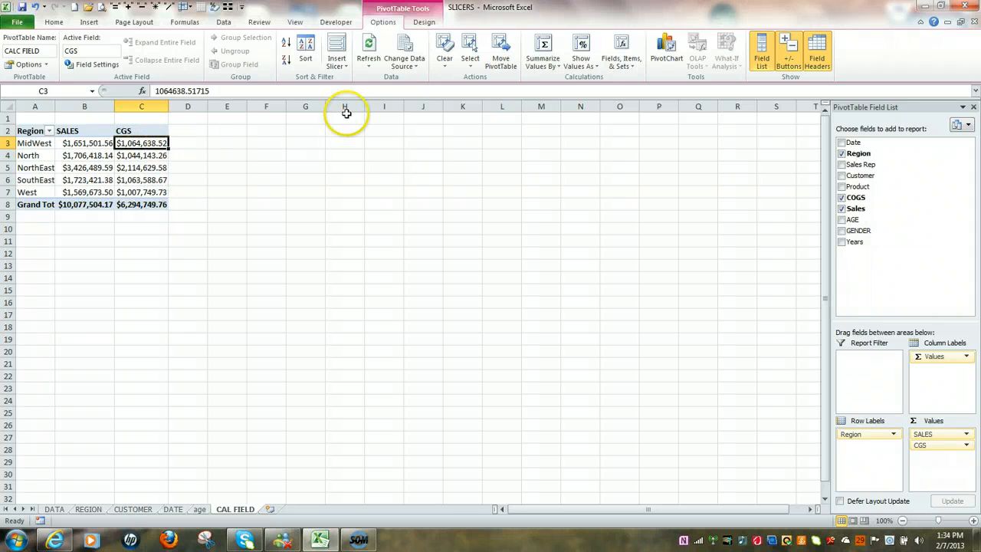
# Step: Start a new calculated field for the CAL FIELD PivotTable and name it MARGIN
pyautogui.click(386, 23)
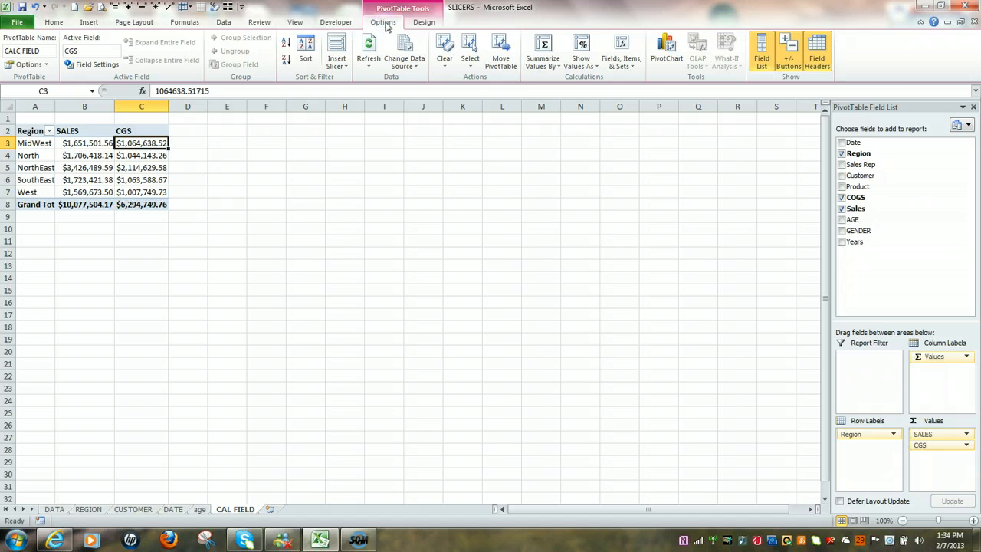
pyautogui.click(635, 69)
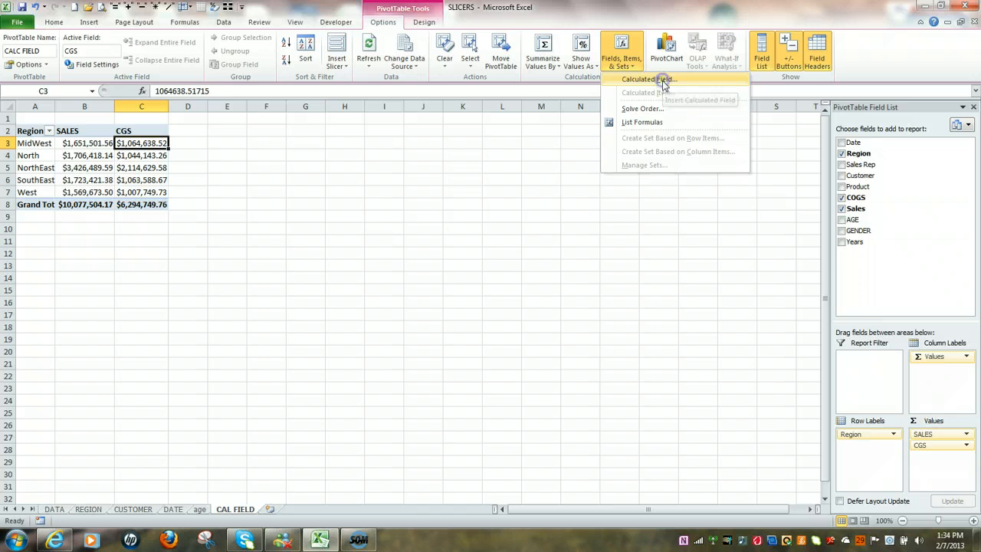
pyautogui.click(662, 79)
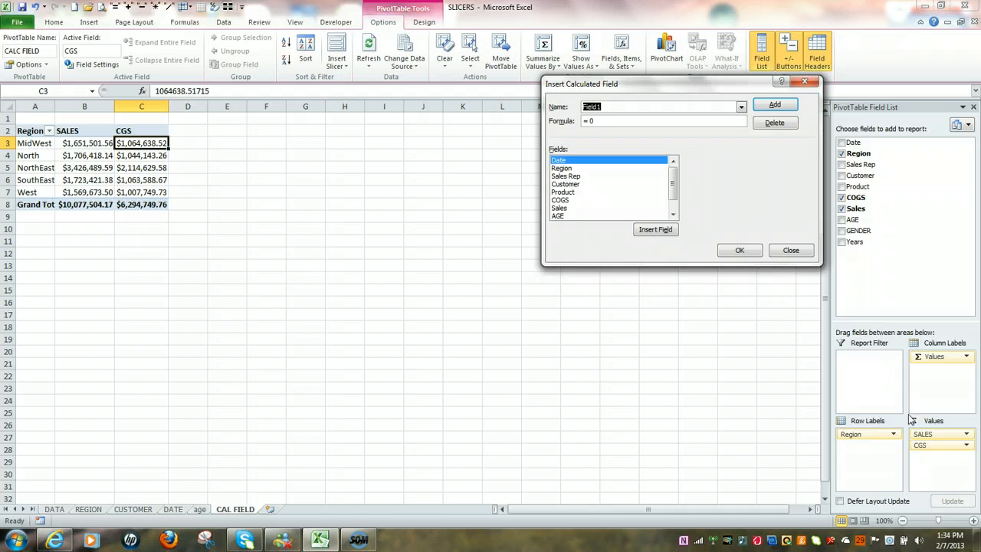
pyautogui.write('MARGIN')
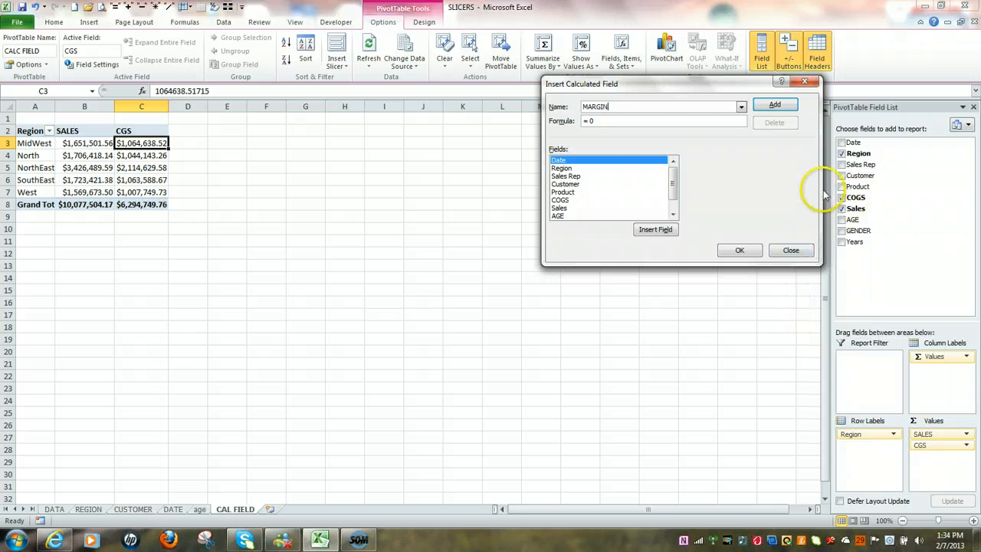
# Step: Define the MARGIN formula as Sales minus COGS and insert the calculated field into the PivotTable
pyautogui.click(589, 120)
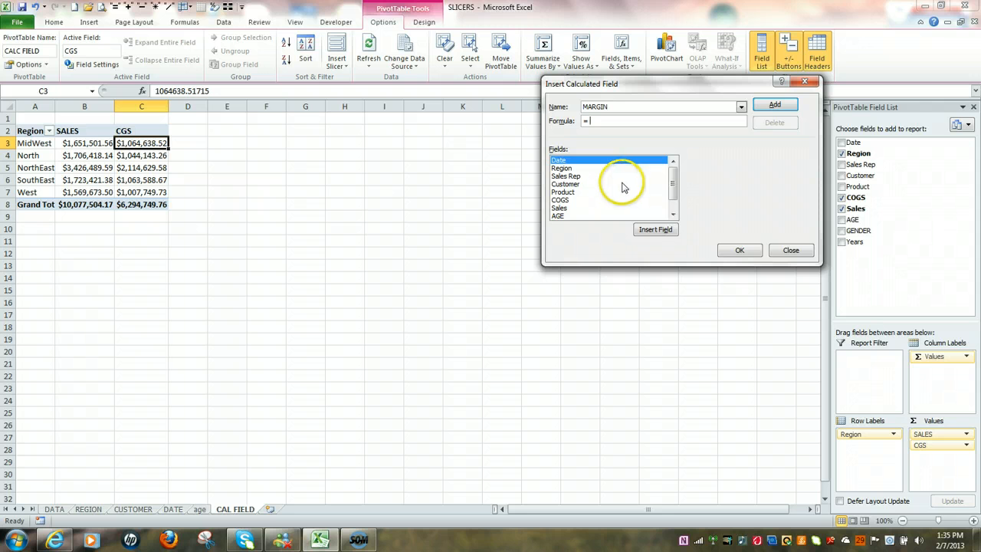
pyautogui.click(568, 209)
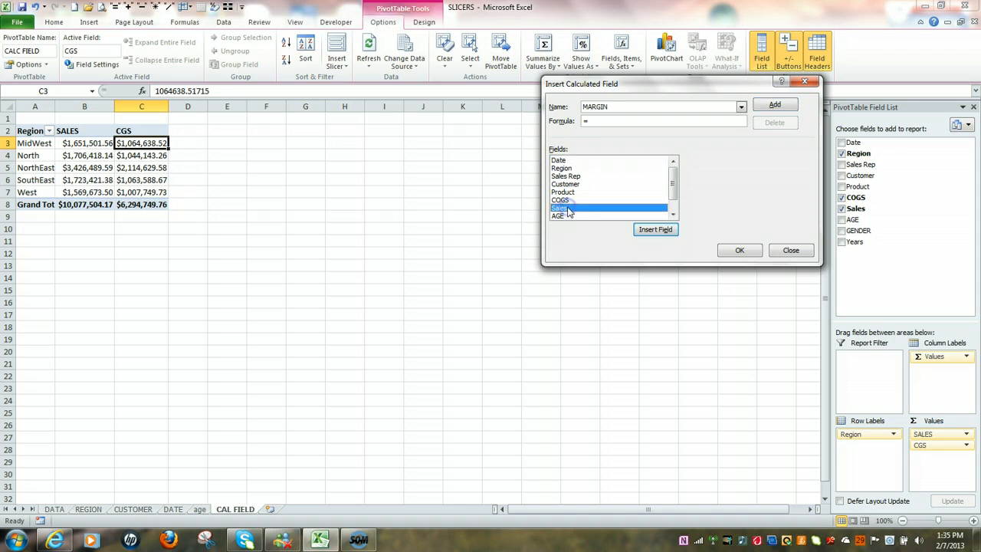
pyautogui.doubleClick(567, 208)
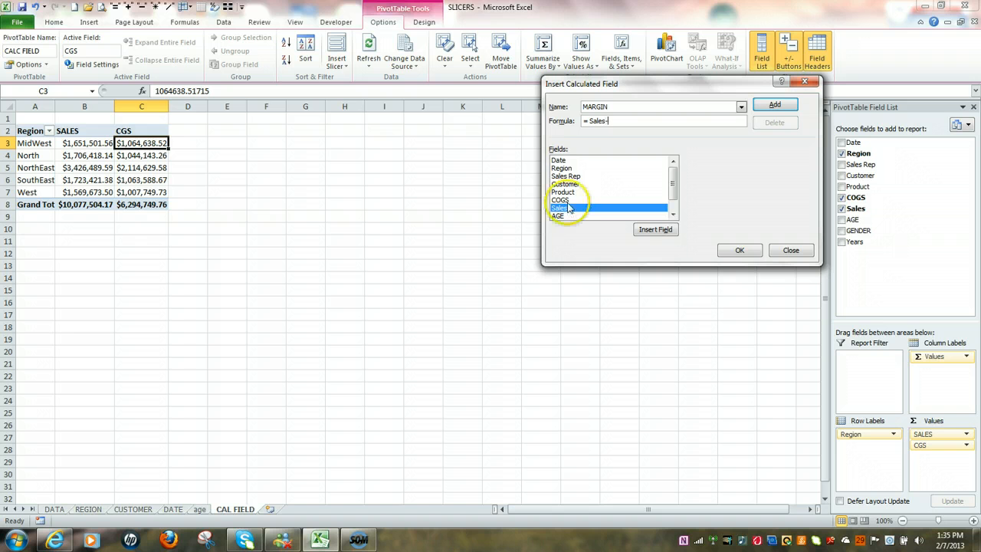
pyautogui.click(565, 200)
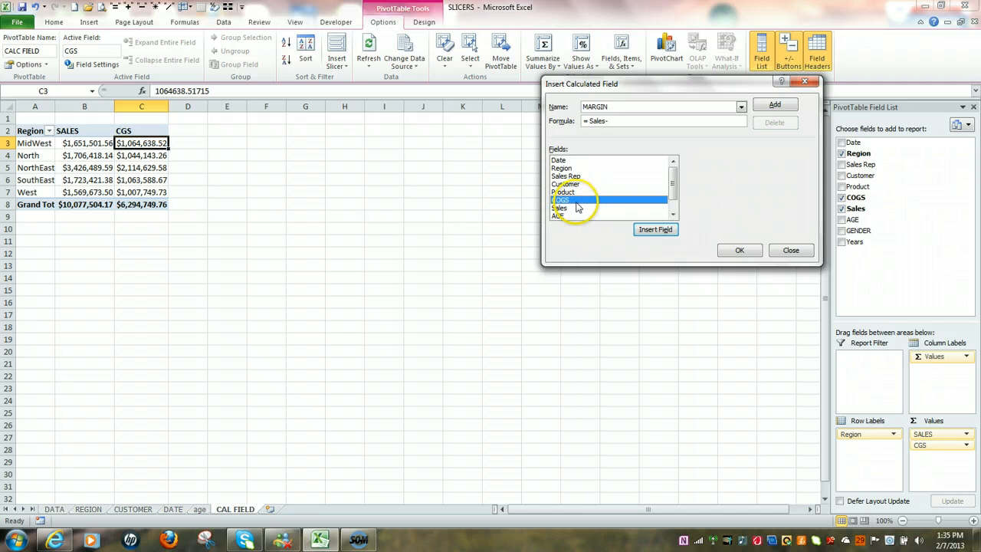
pyautogui.click(656, 229)
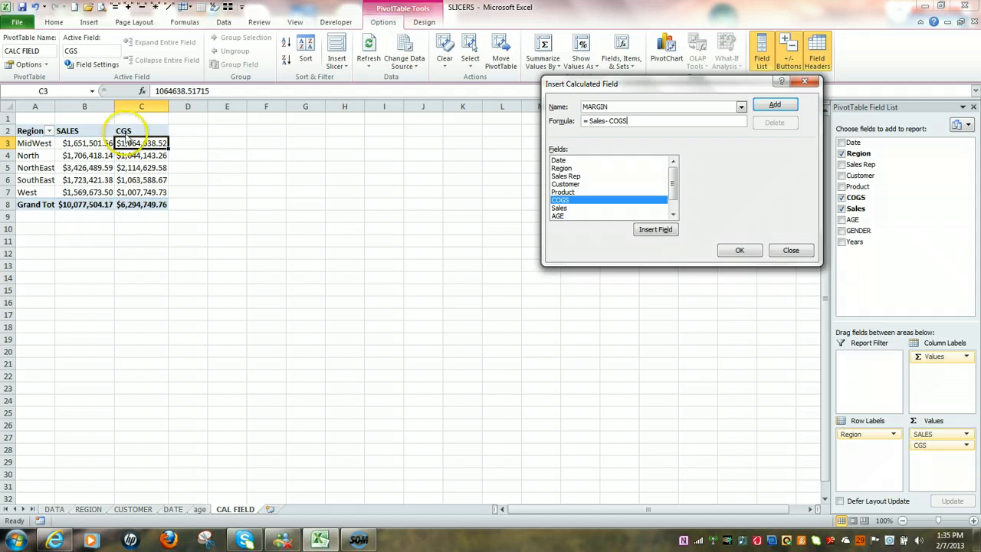
pyautogui.click(673, 216)
pyautogui.click(673, 215)
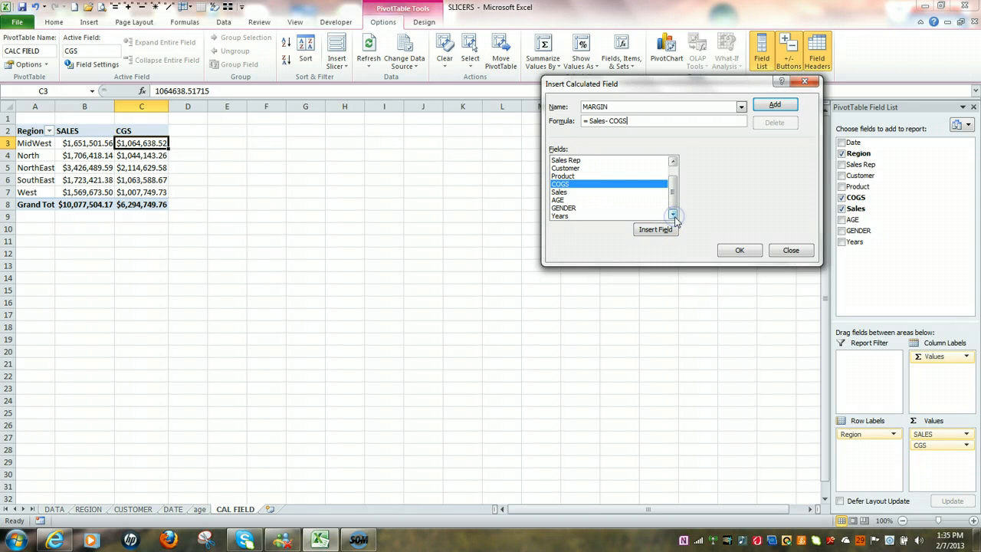
pyautogui.click(738, 253)
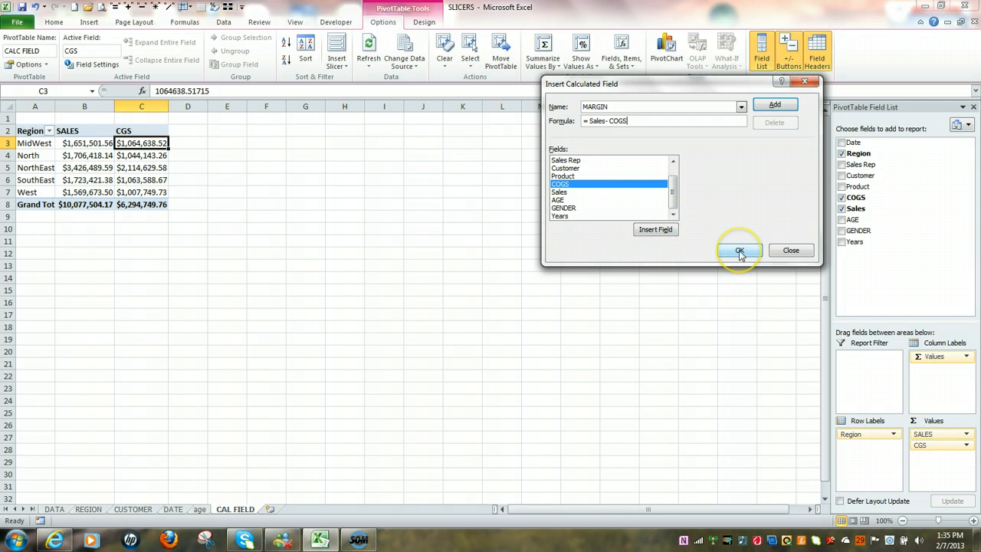
pyautogui.click(740, 252)
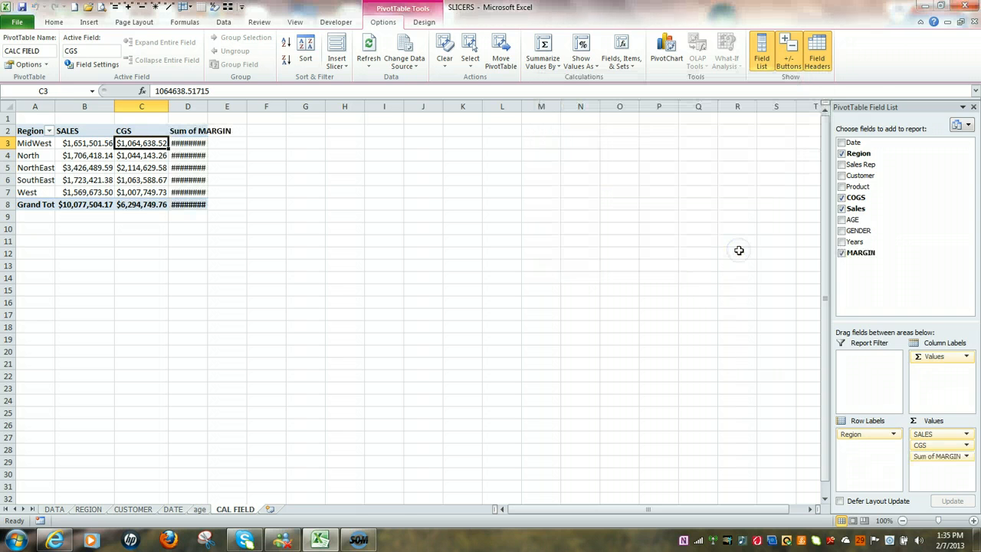
# Step: Fit column D to its contents and rename the Sum of MARGIN heading in cell D2 as MARGIN
pyautogui.doubleClick(206, 106)
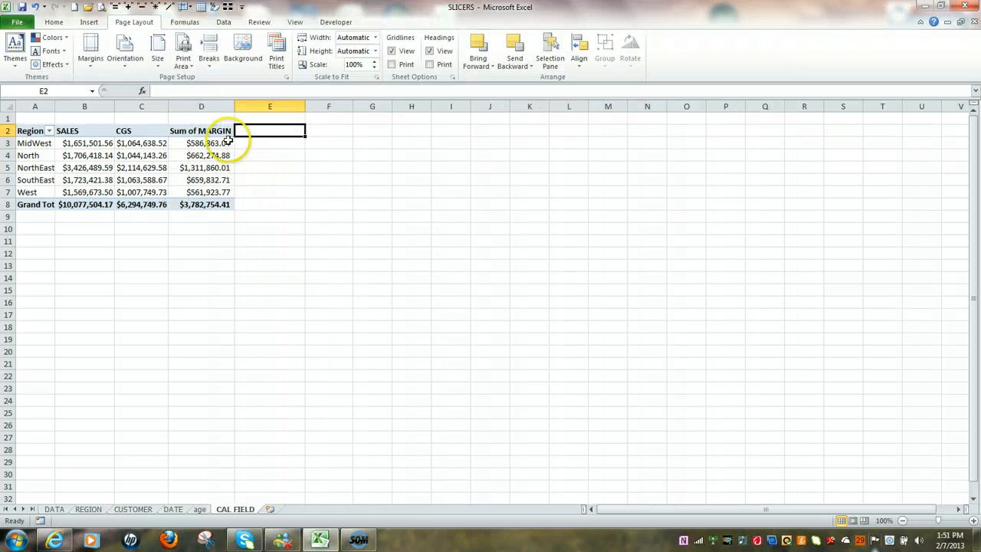
pyautogui.click(200, 129)
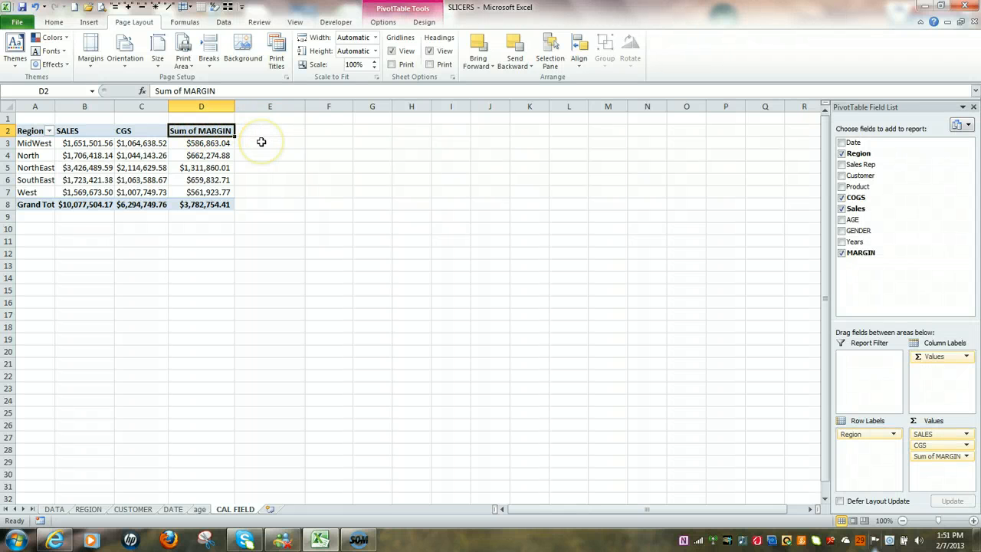
pyautogui.write('M')
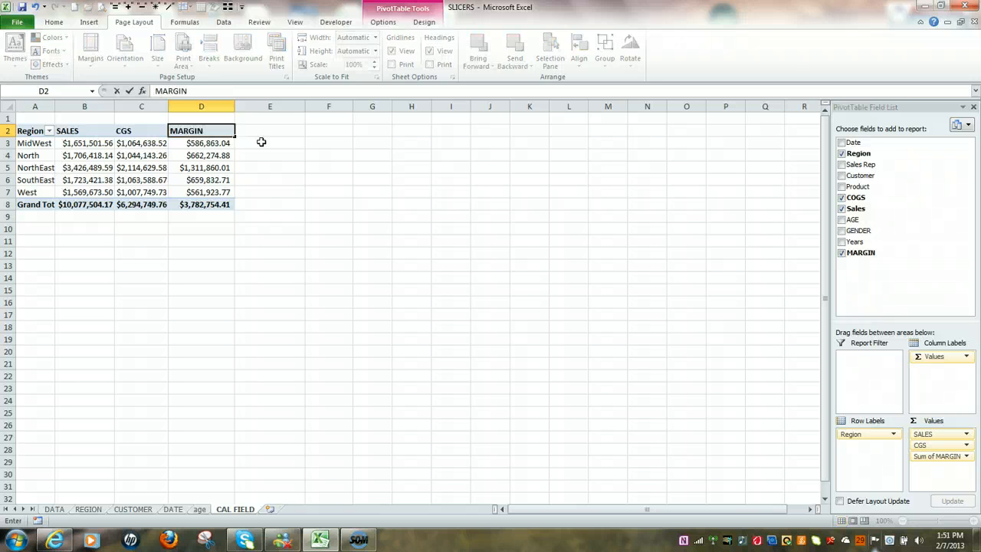
pyautogui.write('ARGIN')
pyautogui.press('Return')
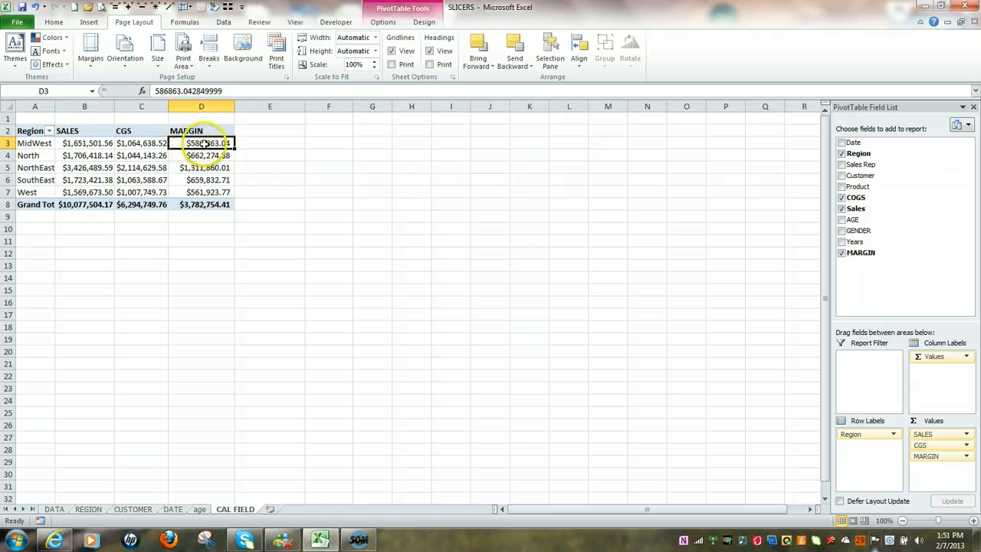
# Step: Add the MARGIN field to the PivotTable values a second time, below the existing MARGIN entry
pyautogui.moveTo(197, 142)
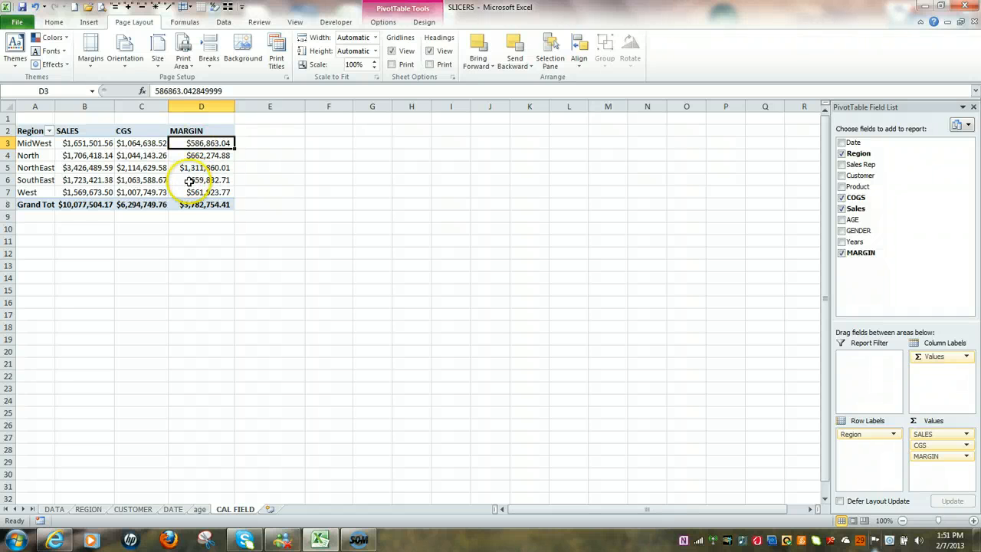
pyautogui.moveTo(213, 206)
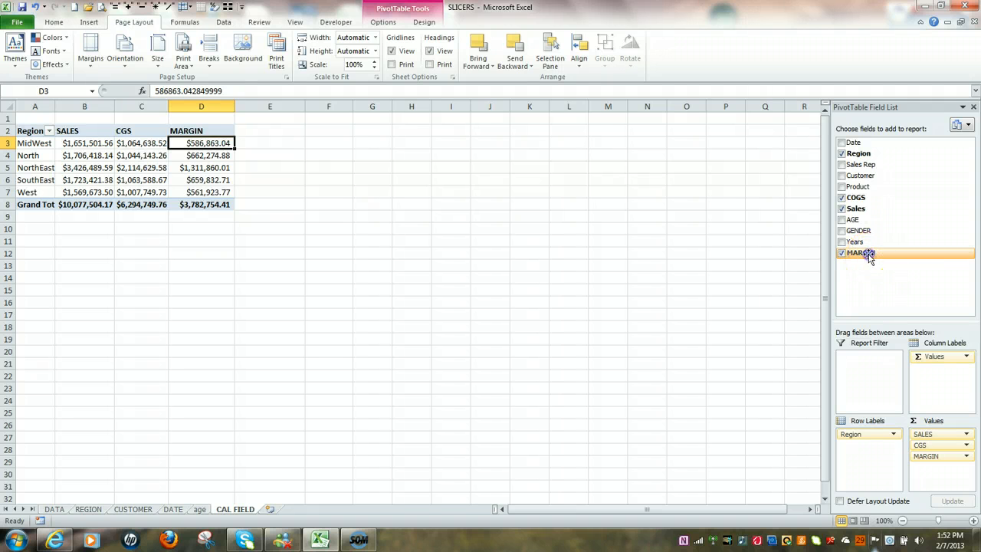
pyautogui.moveTo(870, 259); pyautogui.dragTo(937, 473)
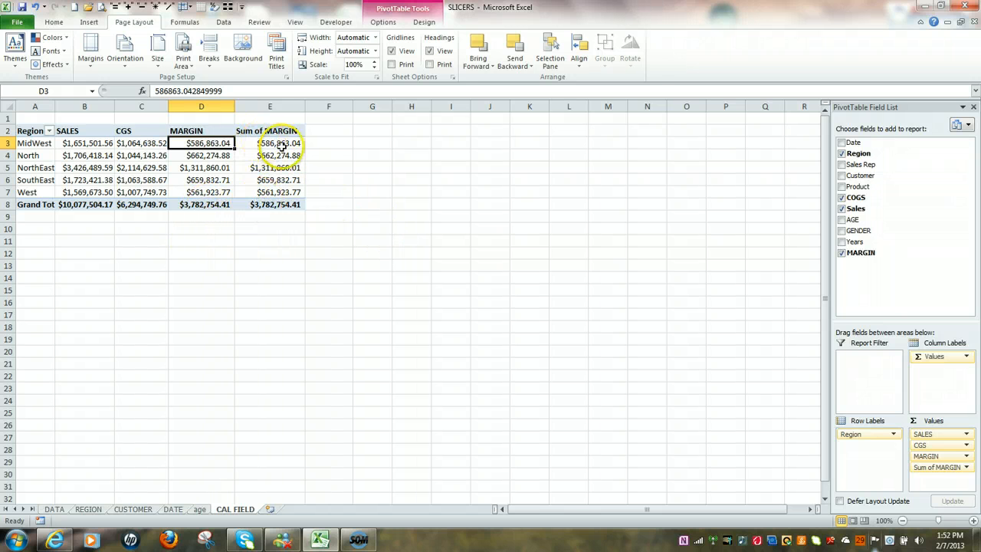
# Step: Show the second margin column, Sum of MARGIN, as % of Grand Total
pyautogui.moveTo(281, 143)
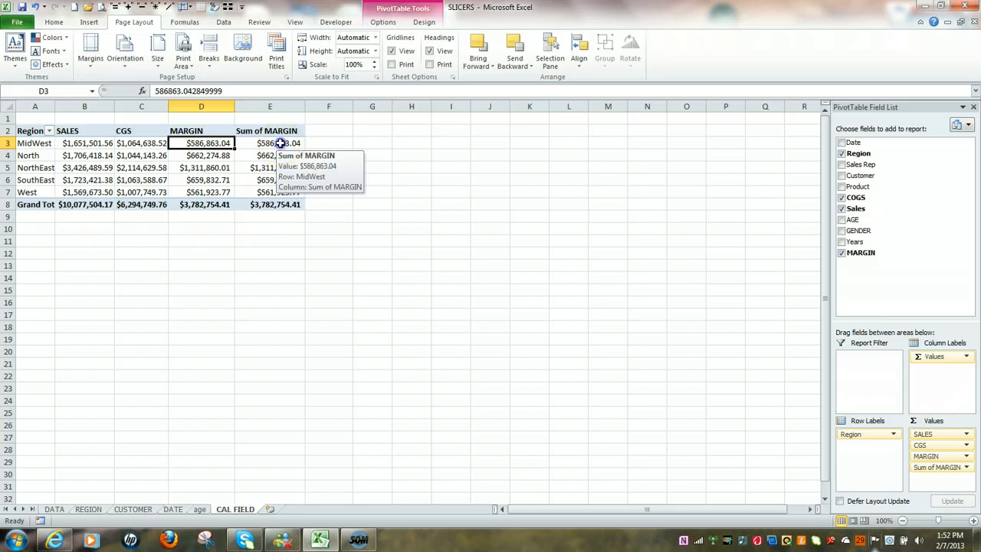
pyautogui.click(281, 143)
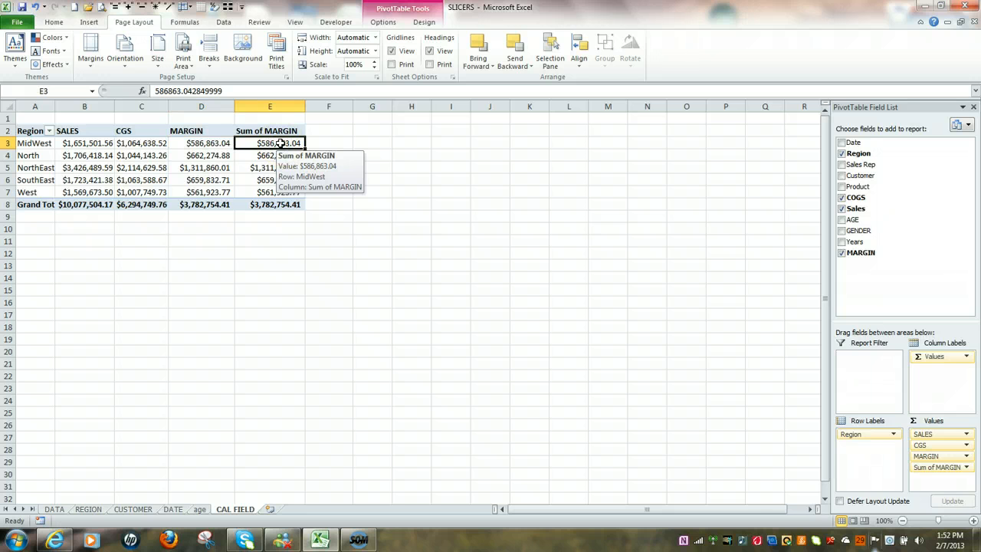
pyautogui.rightClick(281, 144)
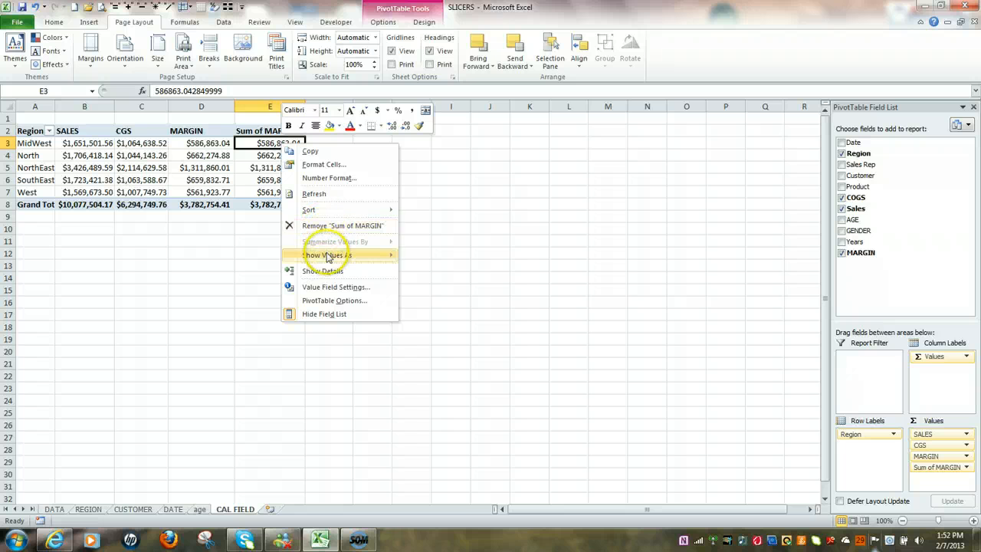
pyautogui.moveTo(328, 257)
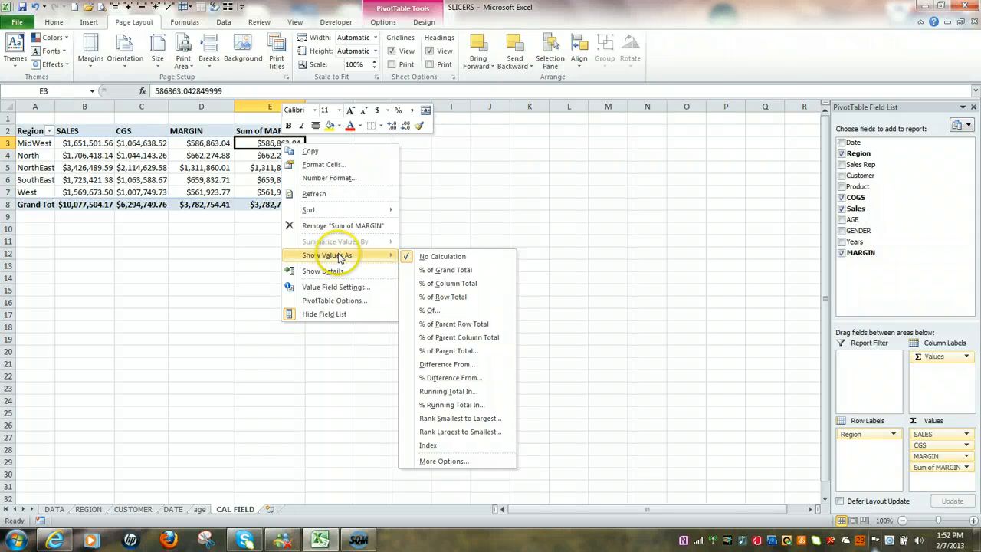
pyautogui.click(441, 273)
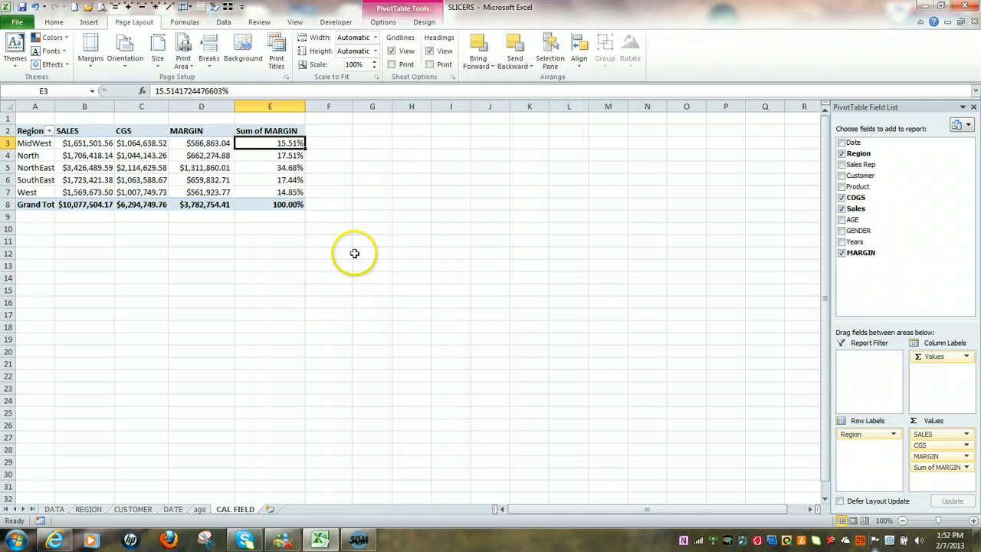
# Step: Rename the Sum of MARGIN heading in cell E2 as MARGIN % OF GRAND TOTAL
pyautogui.click(266, 131)
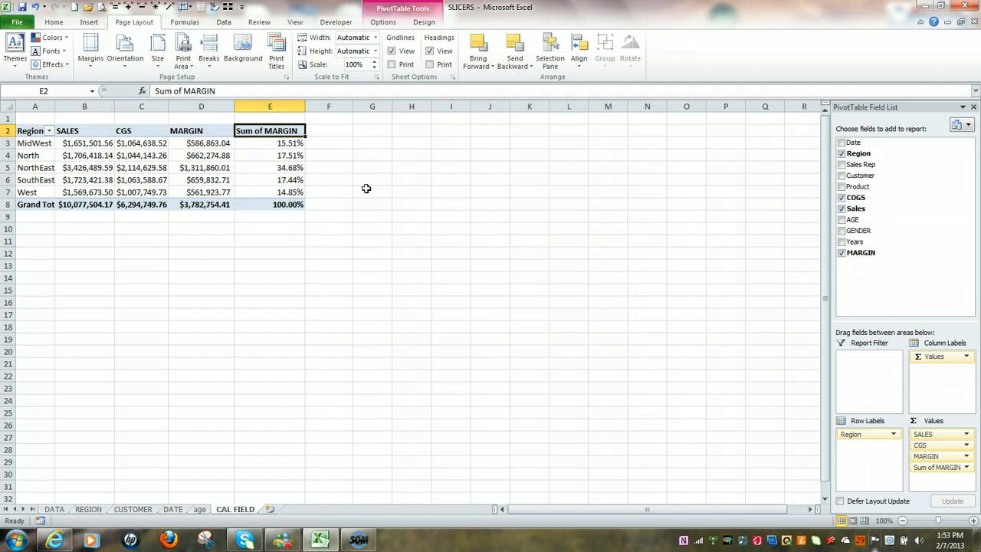
pyautogui.write('MRG')
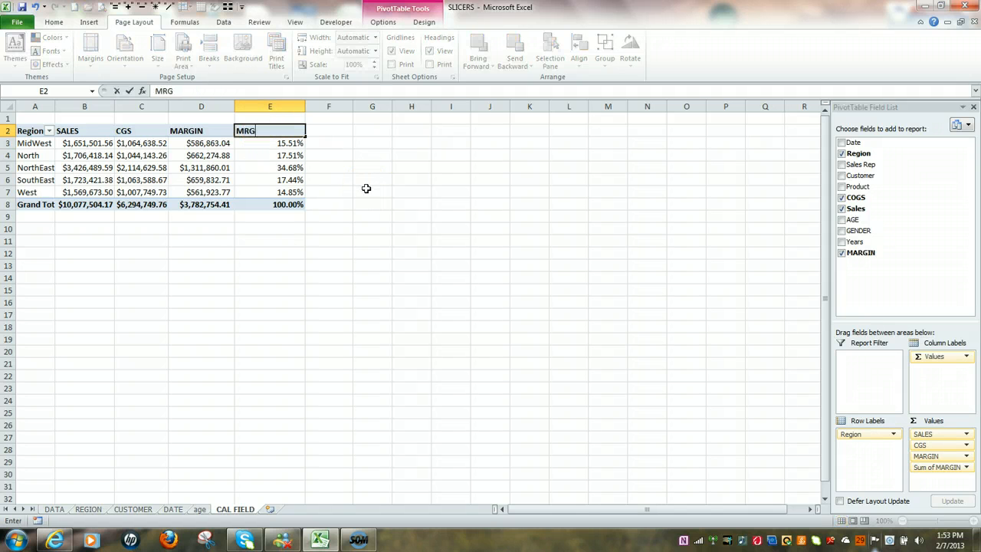
pyautogui.write('ING')
pyautogui.press('BackSpace')
pyautogui.press('BackSpace')
pyautogui.press('BackSpace')
pyautogui.write('% OF')
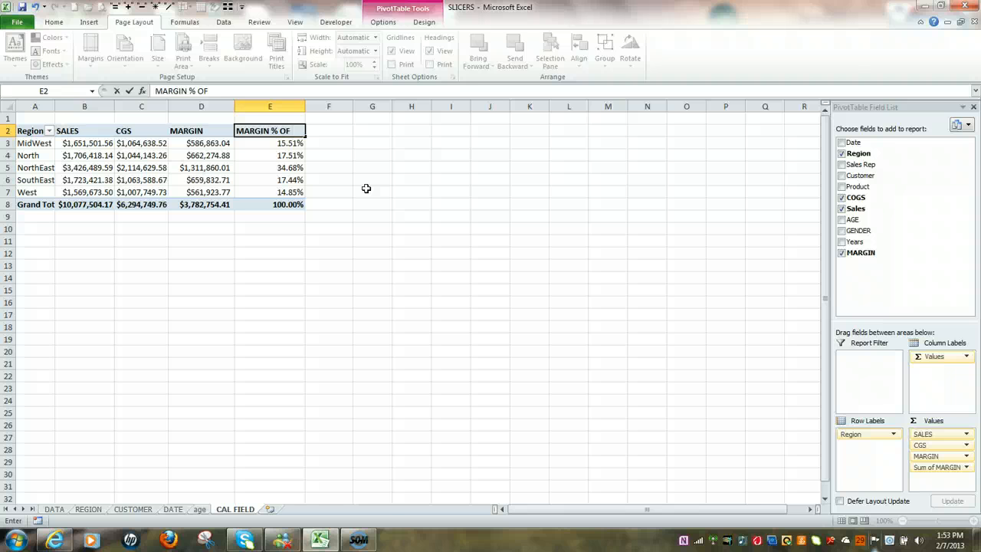
pyautogui.write(' GRAND TO')
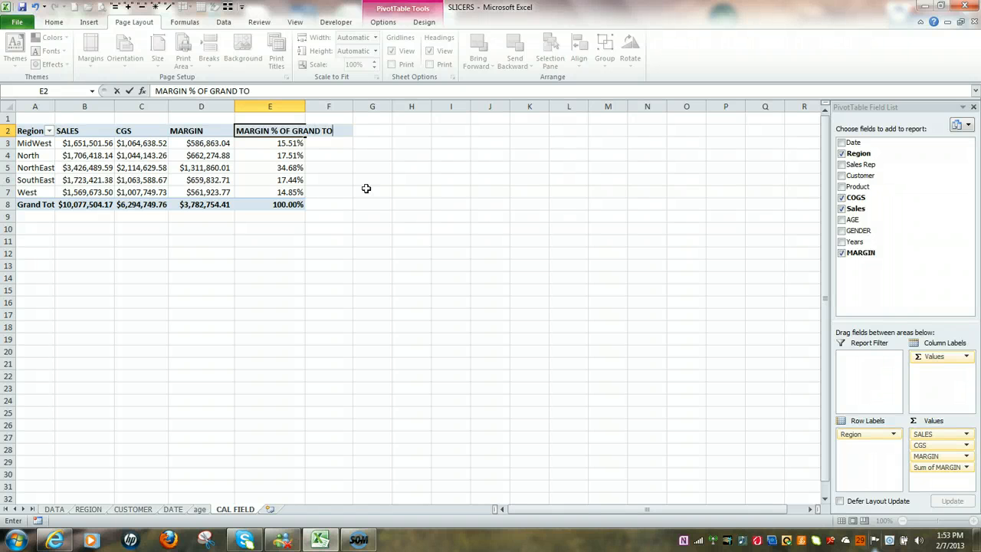
pyautogui.write('TAL')
pyautogui.click(270, 243)
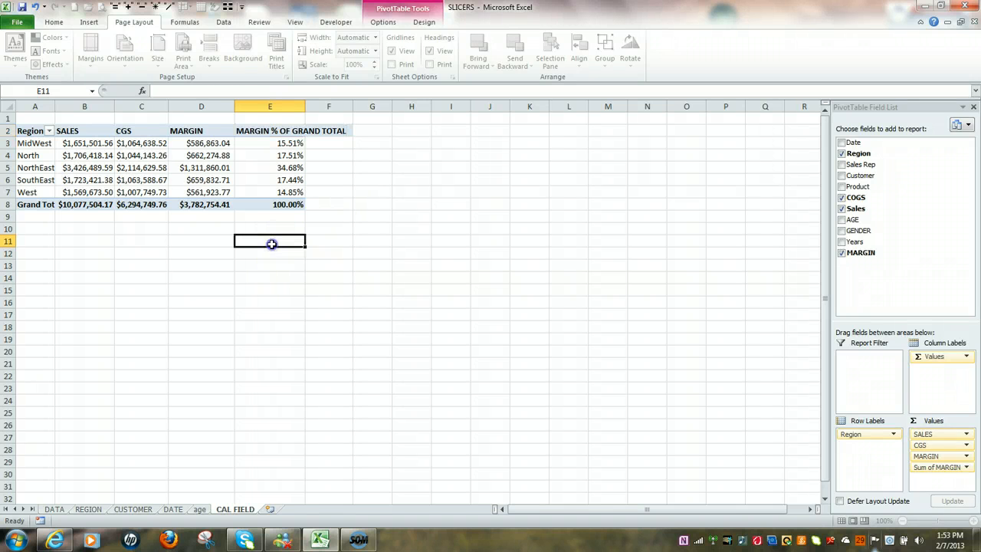